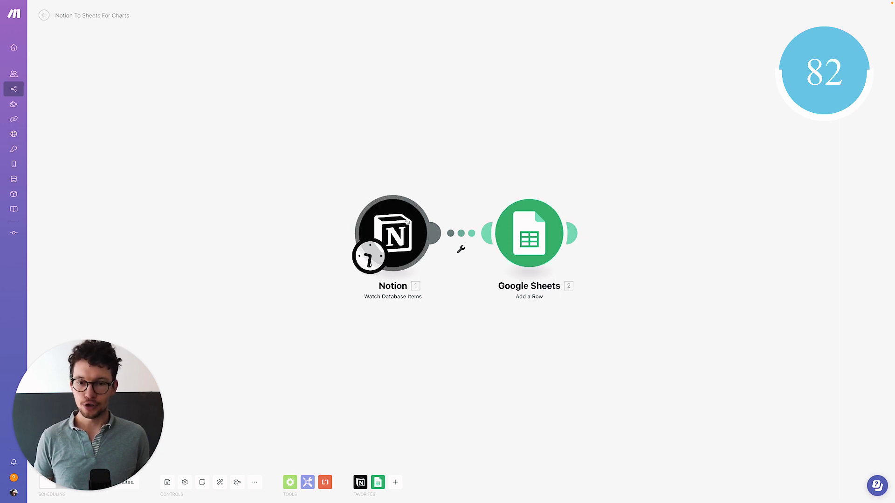
Step: Review the settings of the Notion Watch Database Items and Google Sheets Add a Row modules in the scenario
left_click(425, 233)
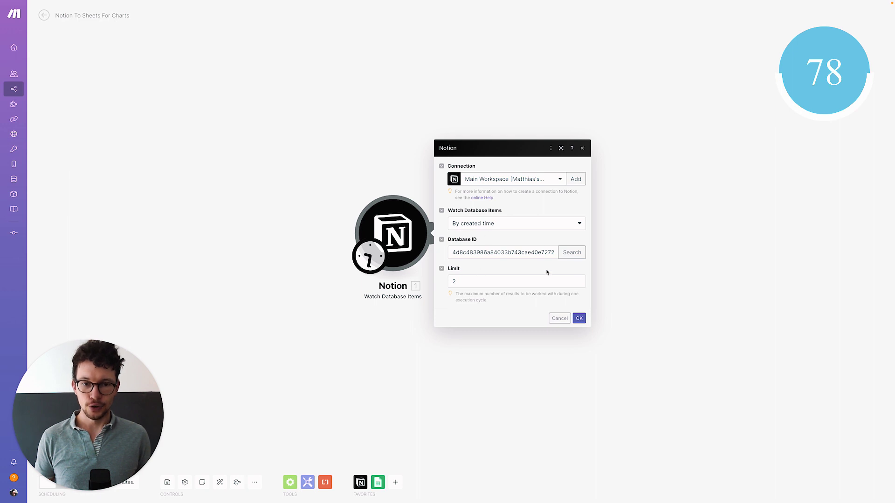
left_click(581, 321)
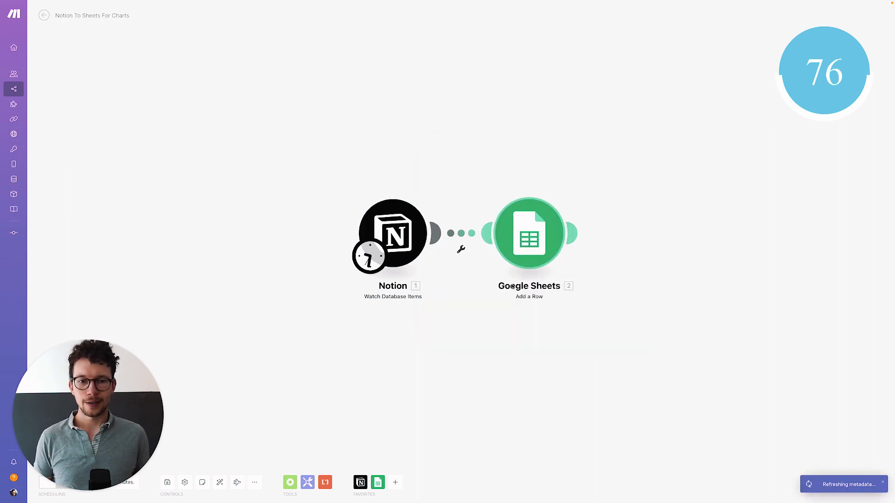
left_click(516, 236)
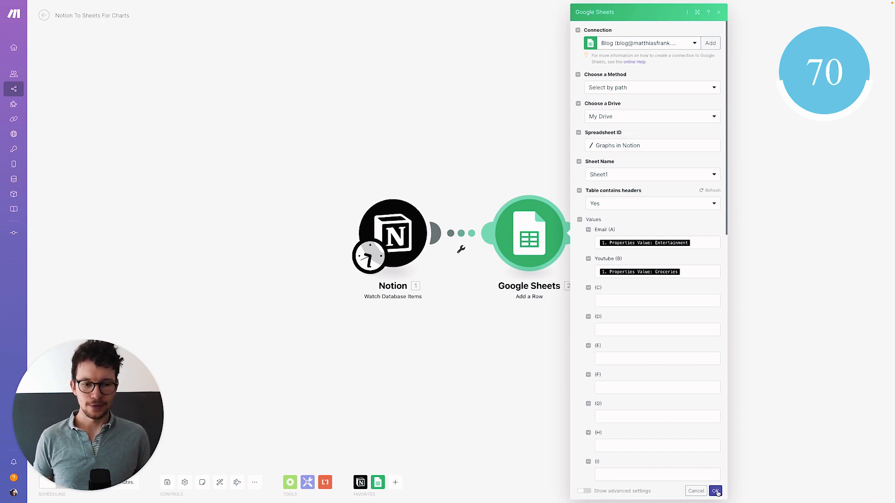
left_click(716, 491)
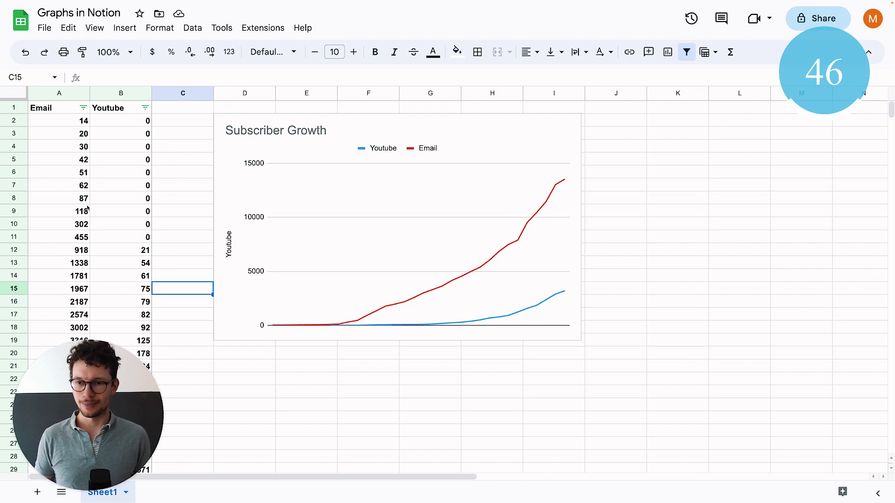
Step: In the Graphs in Notion spreadsheet, copy the interactive web-publishing link of the Subscriber Growth chart
left_click(369, 121)
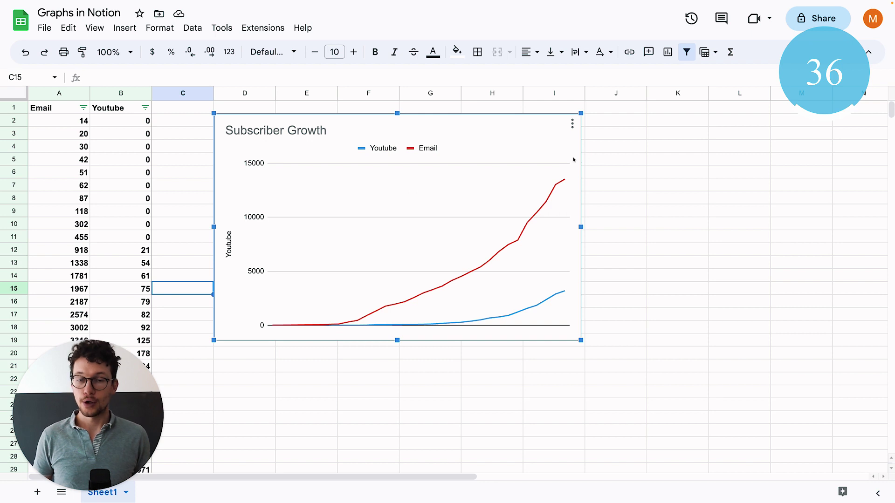
left_click(572, 124)
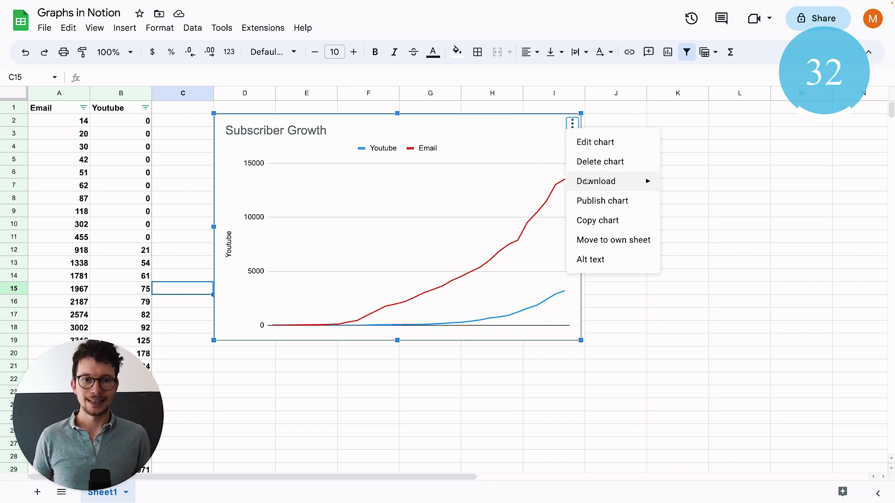
left_click(591, 200)
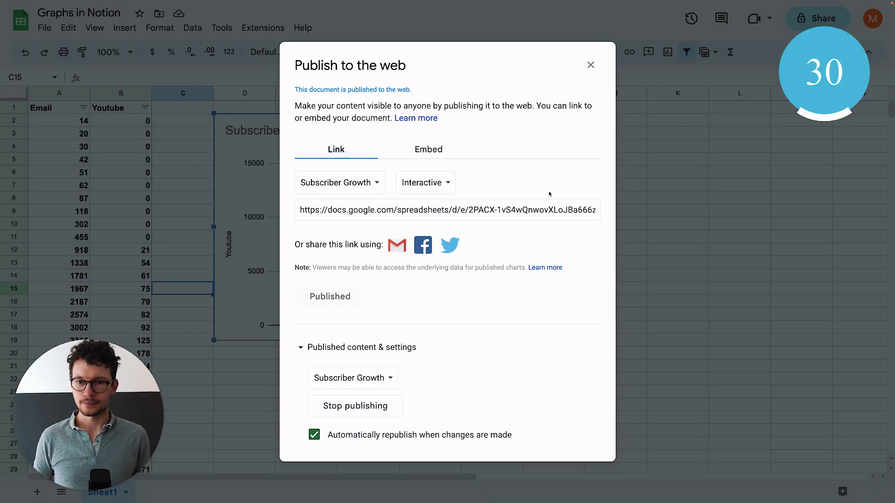
left_click(343, 210)
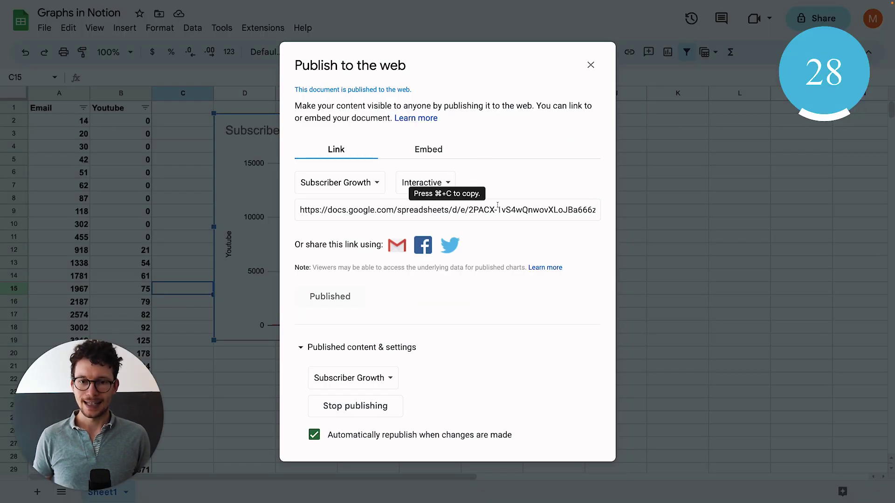
left_click(452, 211)
key("super+c")
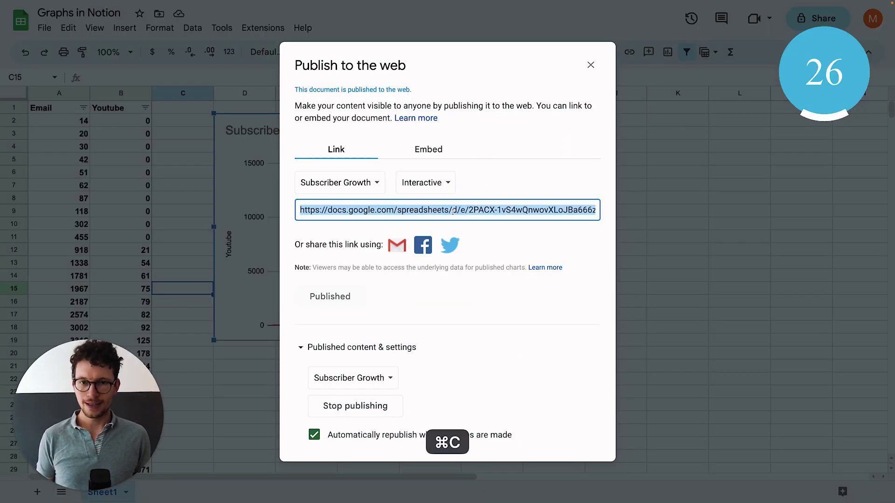
Step: Switch to the Really Helpful Report page in Notion and start an empty line below the Google Sheets heading
key("ctrl+Left")
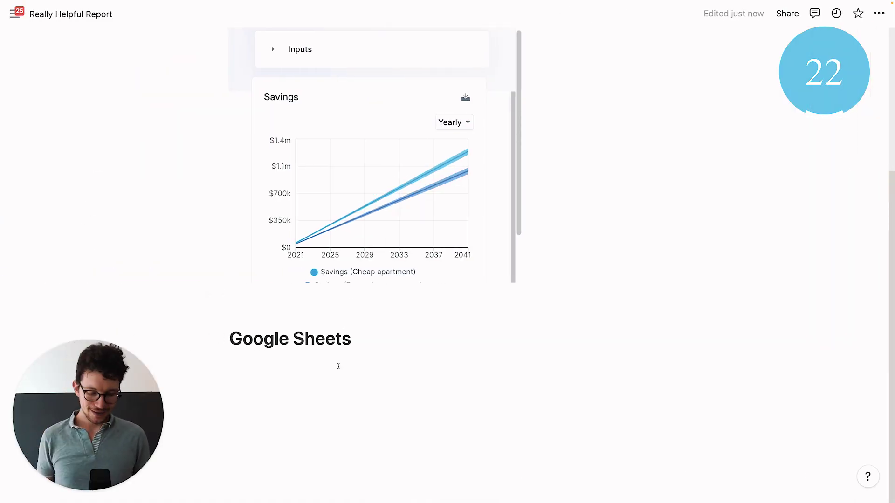
key("Return")
key("super+v")
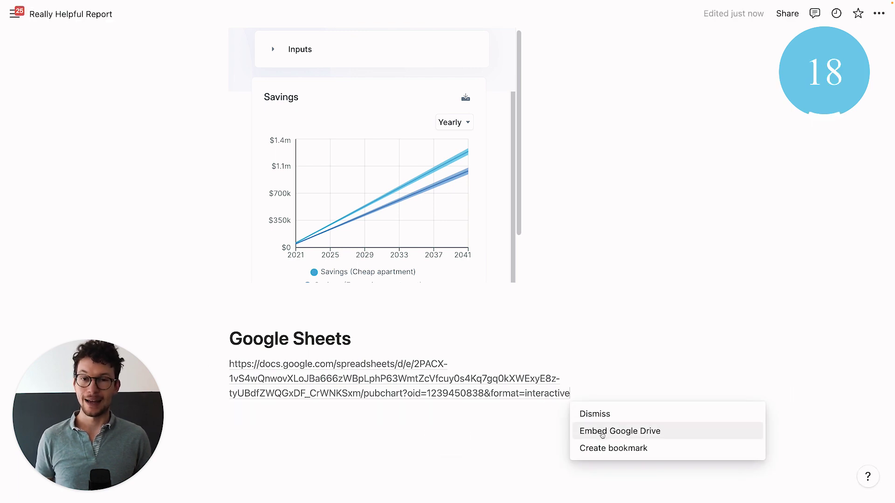
key("super+a")
key("BackSpace")
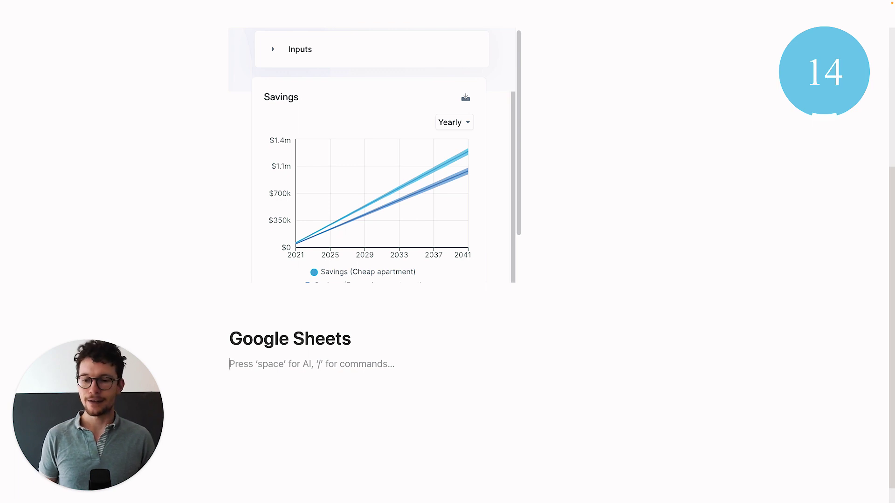
Step: Insert an embed block below the Google Sheets heading using the copied chart link
type("/embe")
key("Return")
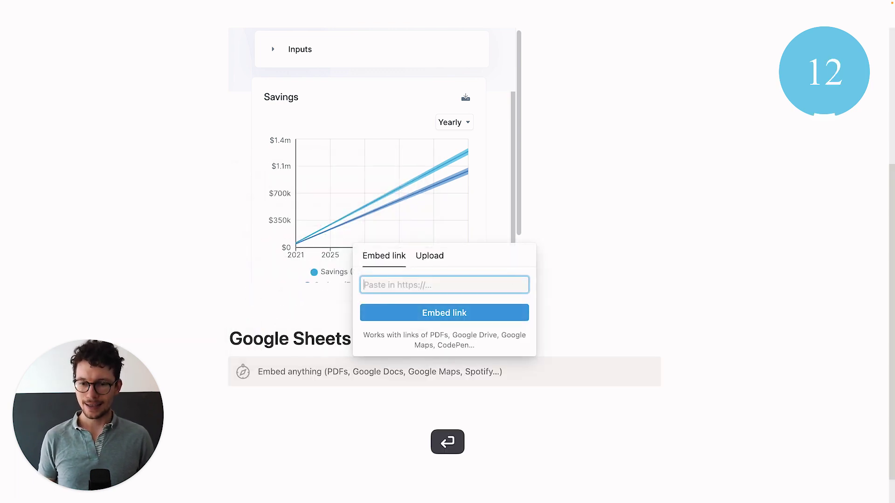
key("super+v")
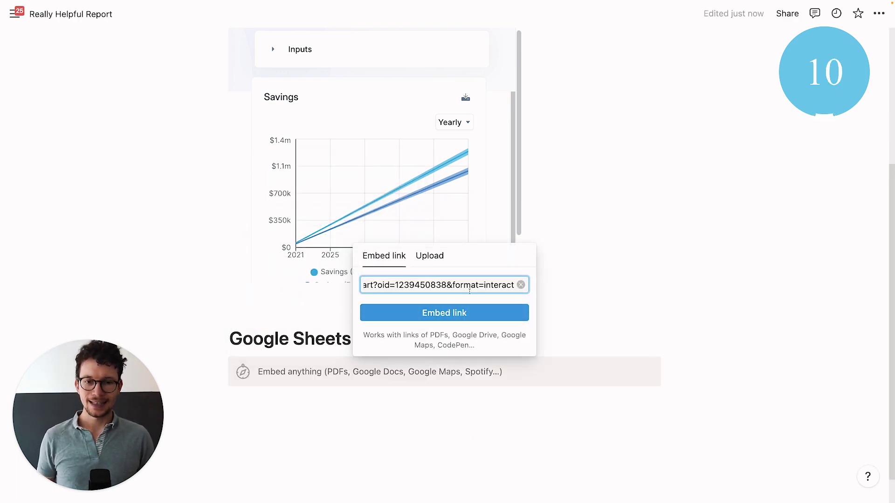
left_click(434, 312)
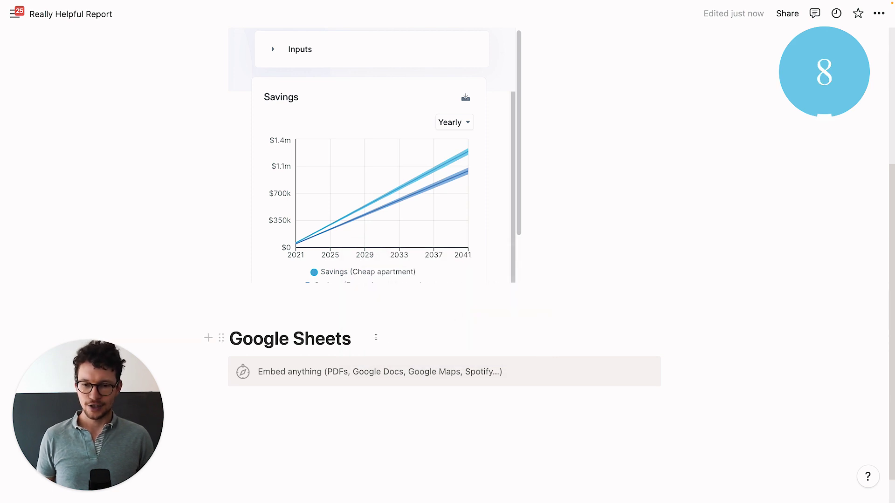
Step: Resize the embedded Subscriber Growth chart, making it taller to fit the whole graph and slightly narrower
scroll(365, 317, "down", 4)
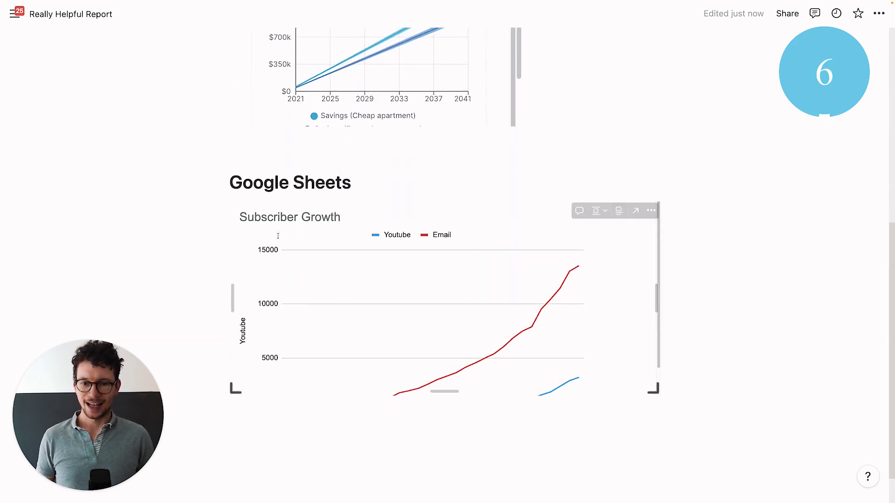
left_click_drag(444, 392, 444, 452)
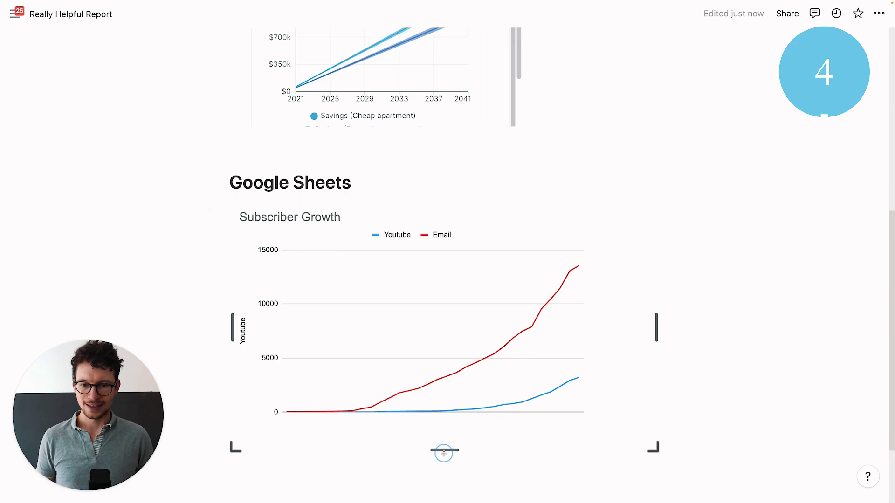
scroll(443, 453, "down", 1)
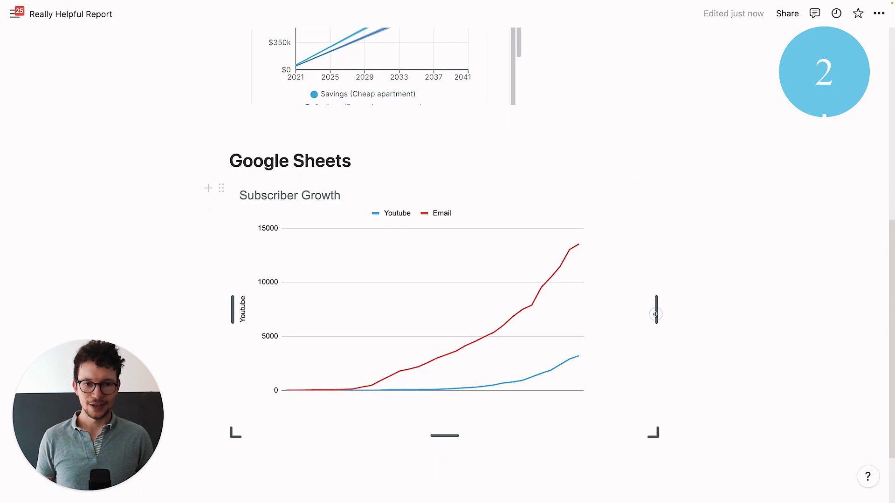
left_click_drag(656, 314, 625, 314)
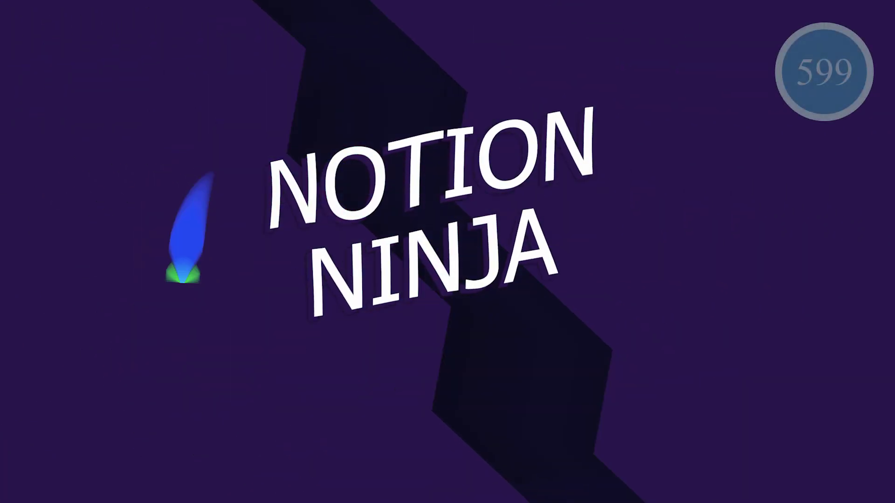
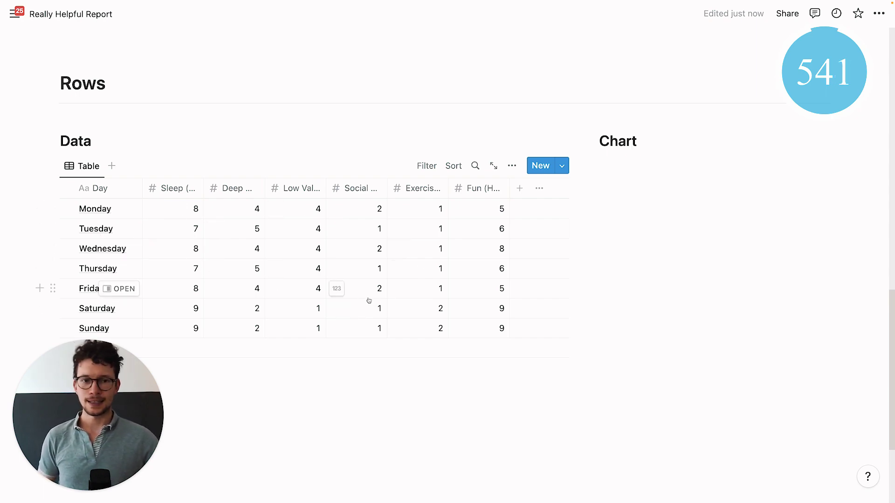
Step: Switch to the blank Rows spreadsheet and enter the label Endpoint in cell A1 of Table1
key("ctrl+Right")
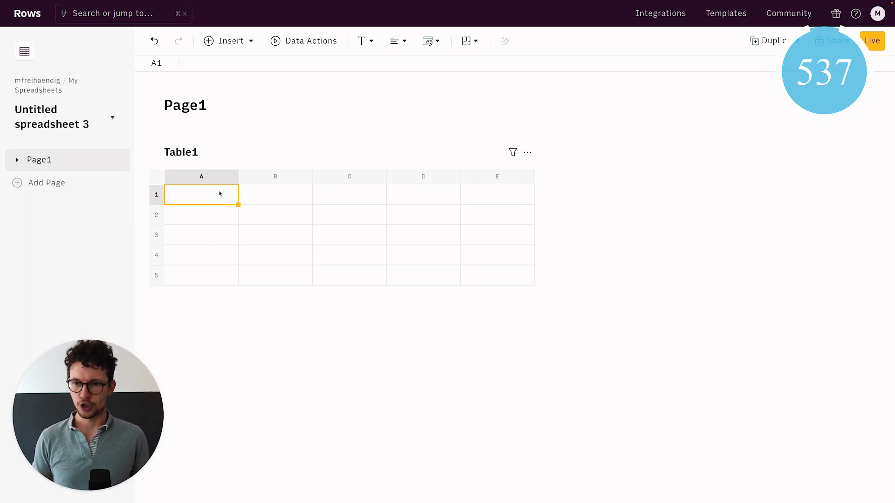
type("Endpoint")
key("Tab")
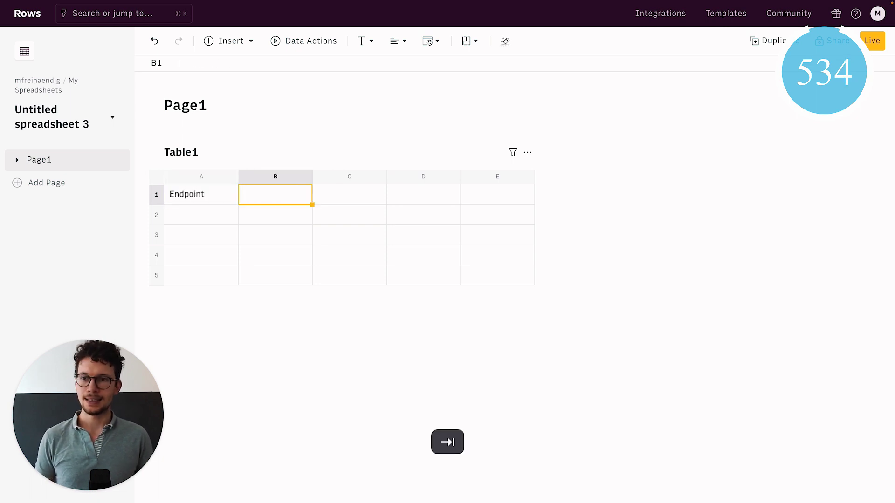
left_click(262, 62)
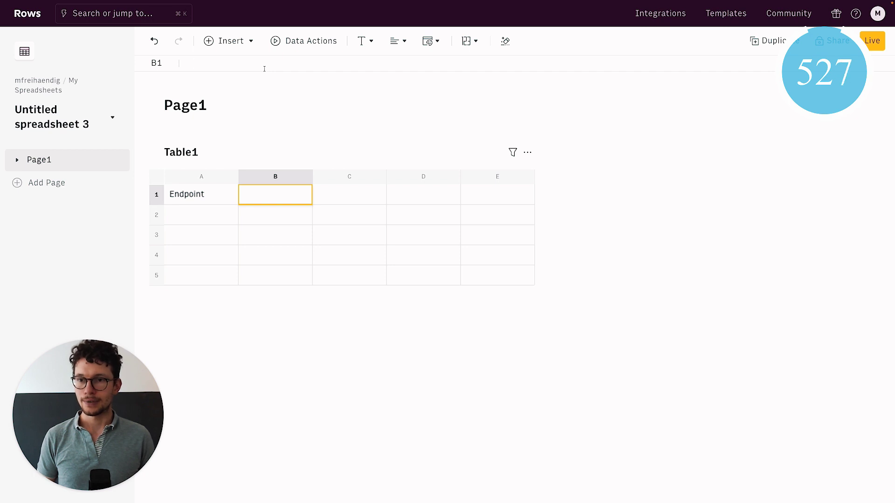
key("alt+super")
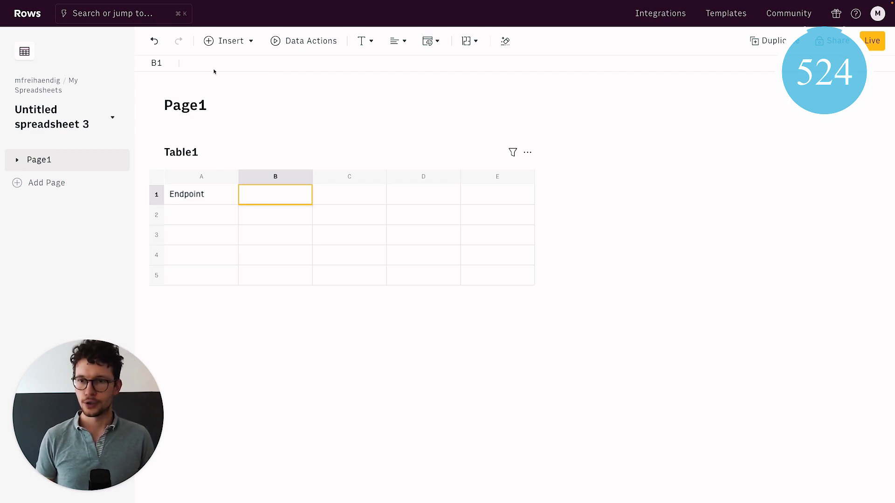
key("super")
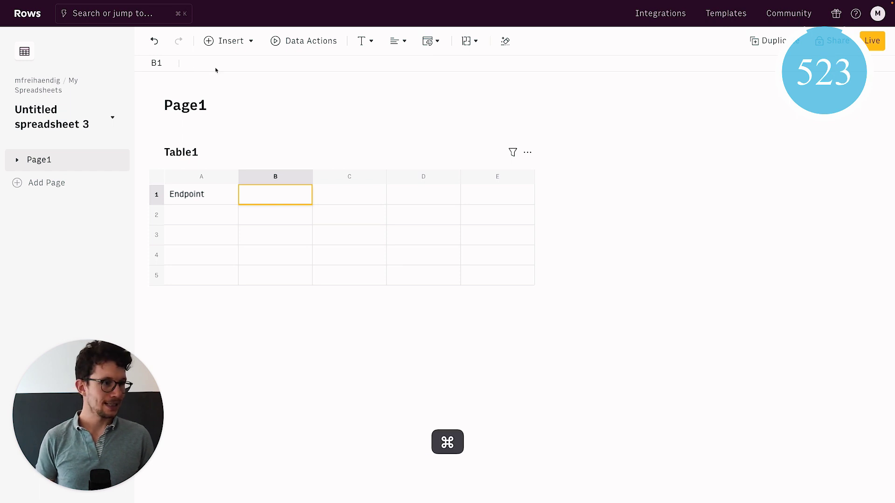
type("=concat(concat(\"https://api.notion.com/v1/databases/\",B2),\"/query\")")
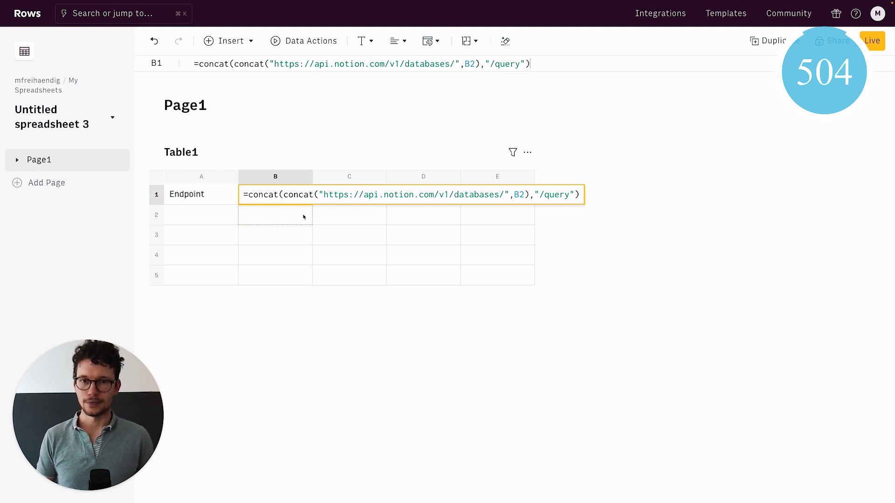
key("Return")
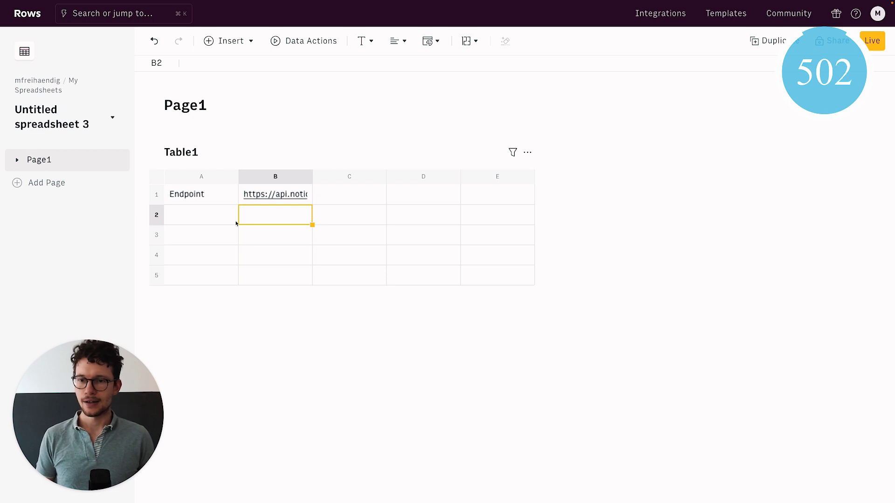
left_click(208, 222)
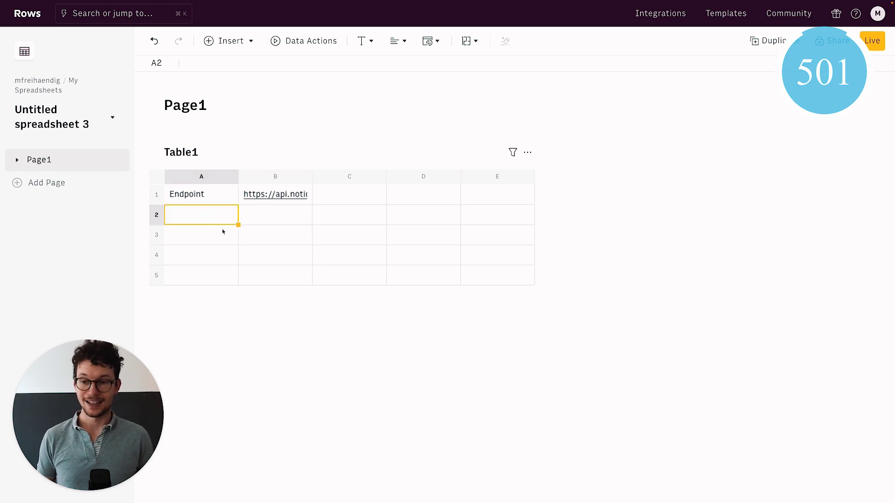
type("DB ID")
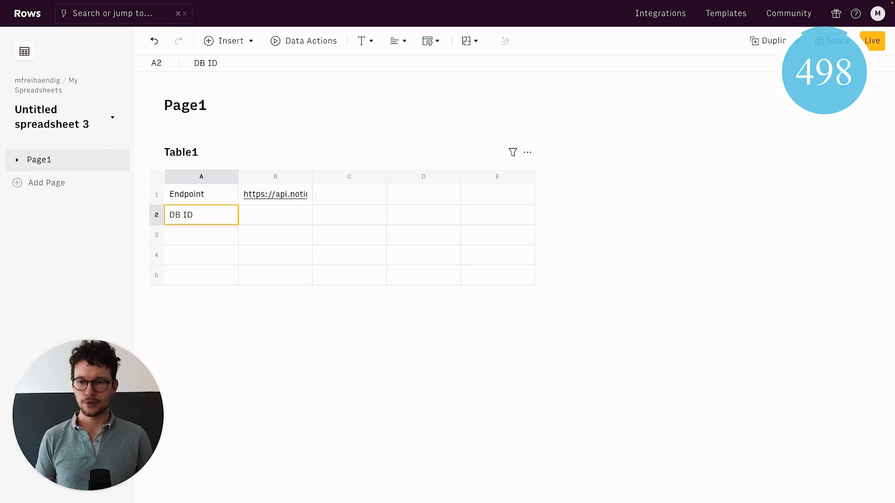
Step: Switch to Notion, open the database under the Data heading as a full page, and copy its link
key("ctrl+Left")
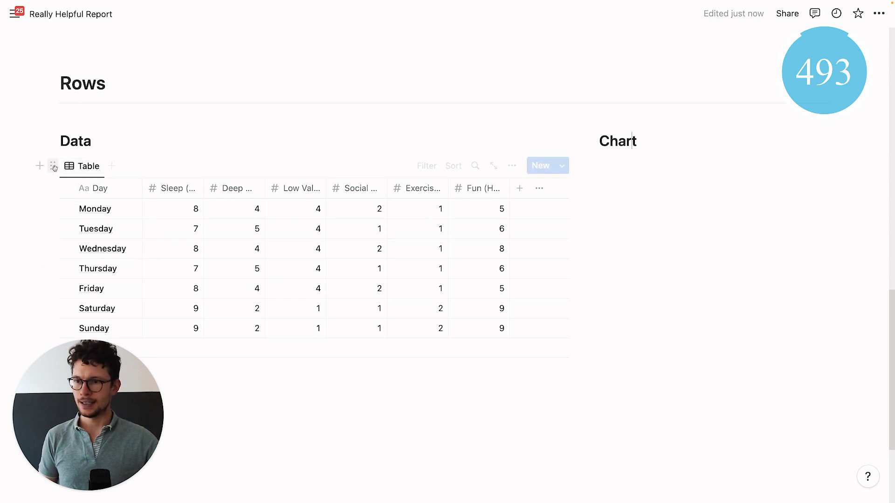
left_click(53, 167)
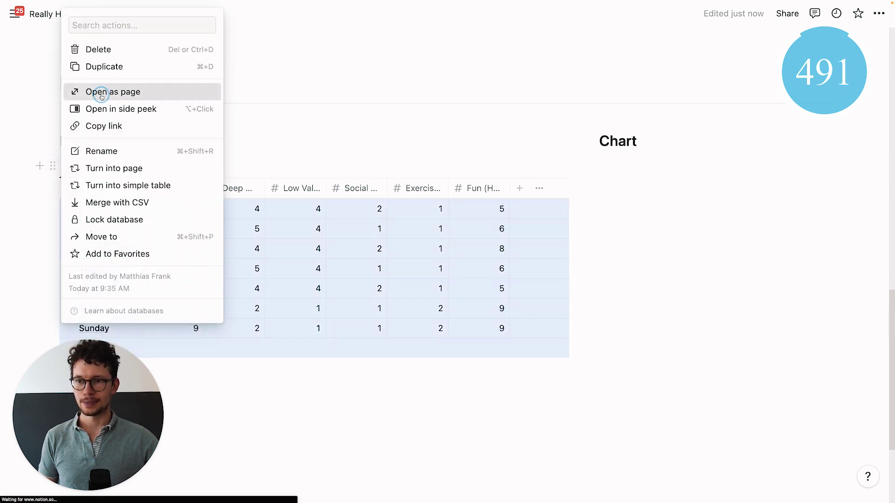
left_click(101, 96)
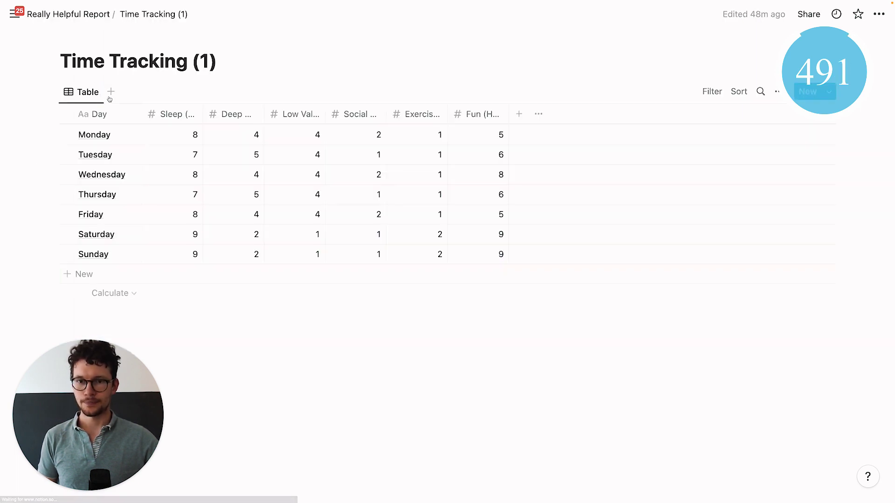
left_click(879, 15)
left_click(764, 105)
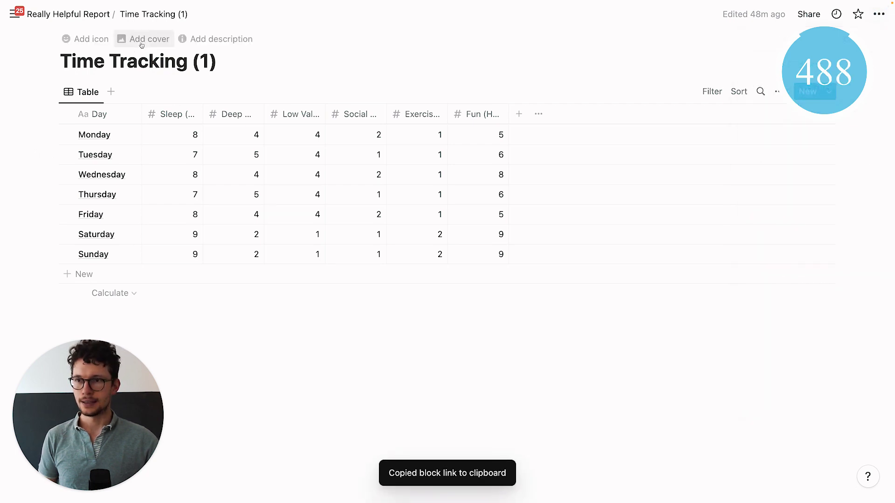
Step: Return to the Really Helpful Report page and paste the copied database link as text below the data table
left_click(77, 14)
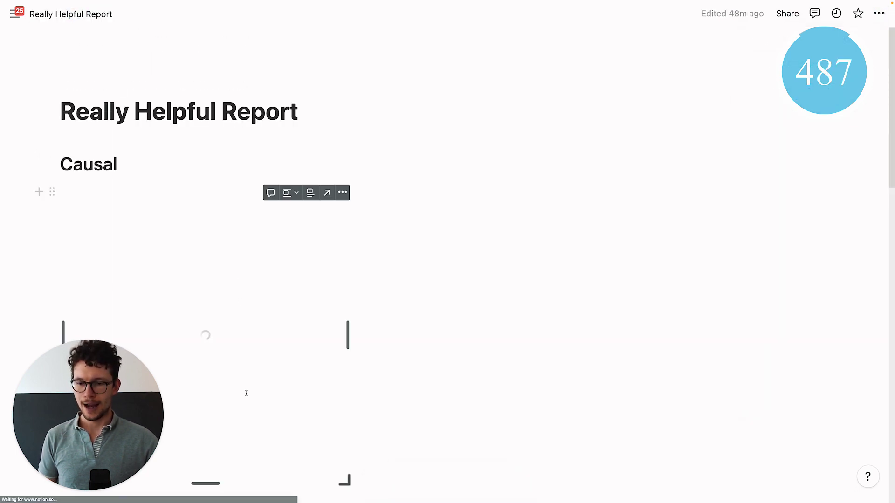
scroll(246, 394, "down", 15)
left_click(232, 346)
scroll(232, 345, "down", 3)
key("super+v")
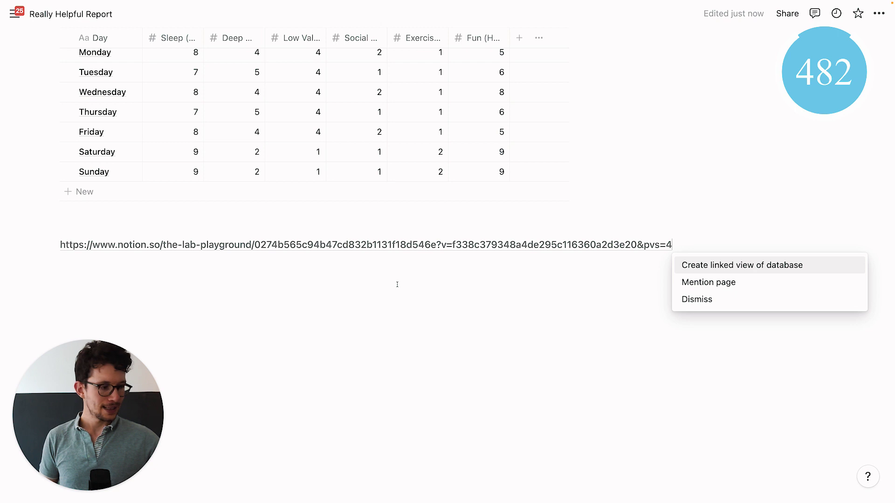
Step: Remove the hyperlink from the pasted database URL and copy only the database ID between the last slash and the question mark
key("Left")
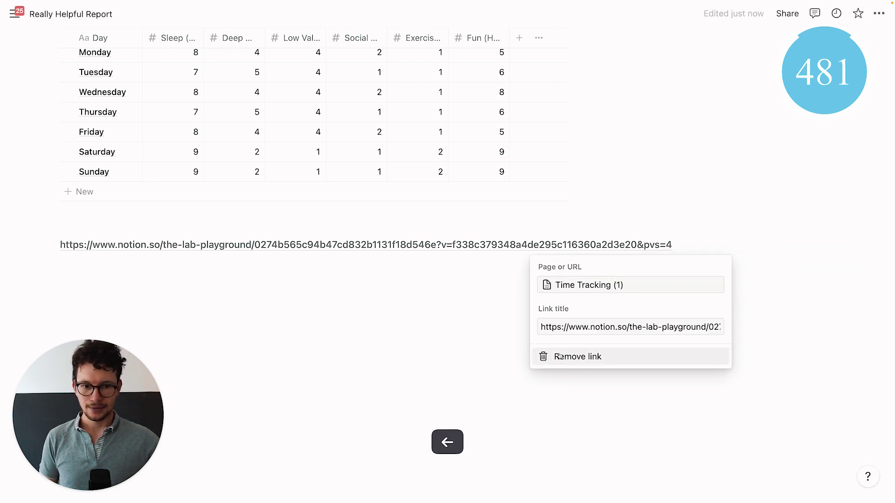
left_click(560, 355)
left_click(342, 287)
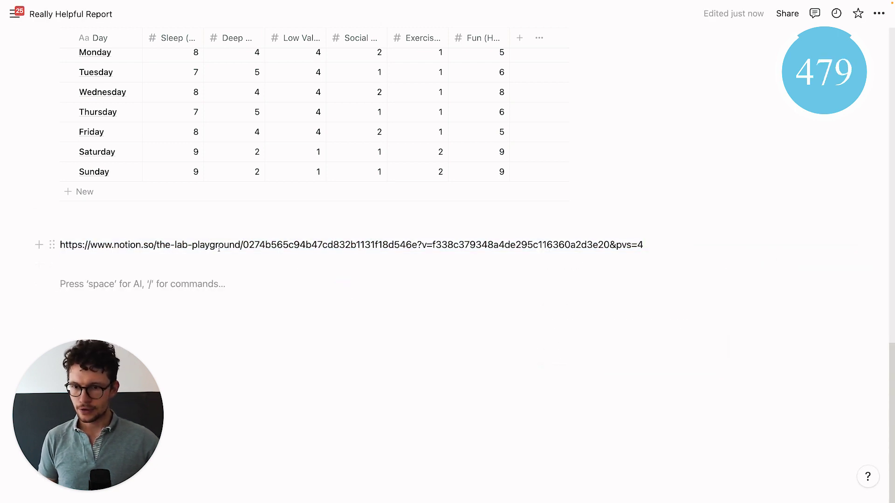
left_click_drag(156, 244, 242, 244)
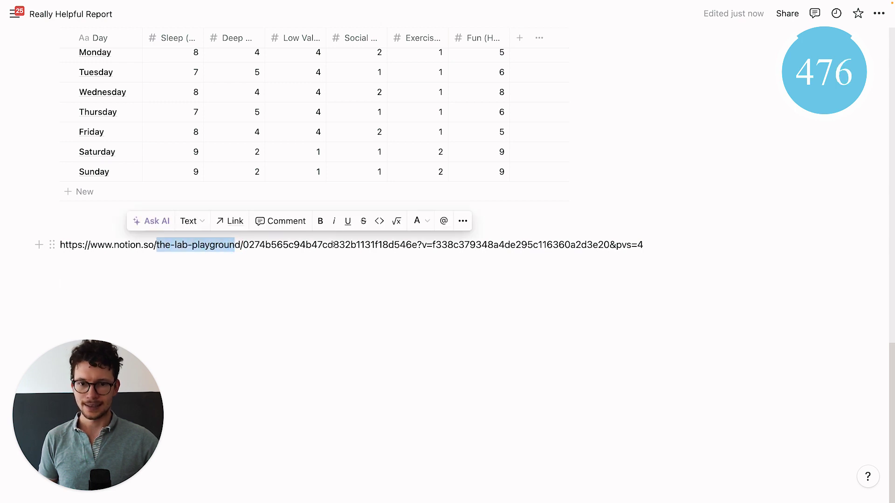
left_click_drag(418, 244, 243, 248)
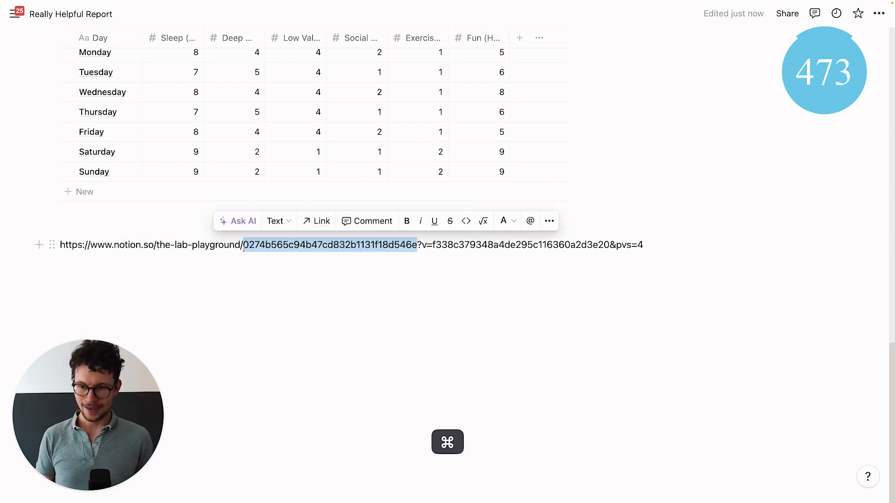
key("super+c")
Step: Switch to Rows and paste the copied database ID into cell B2 beside the DB ID label
key("ctrl+Right")
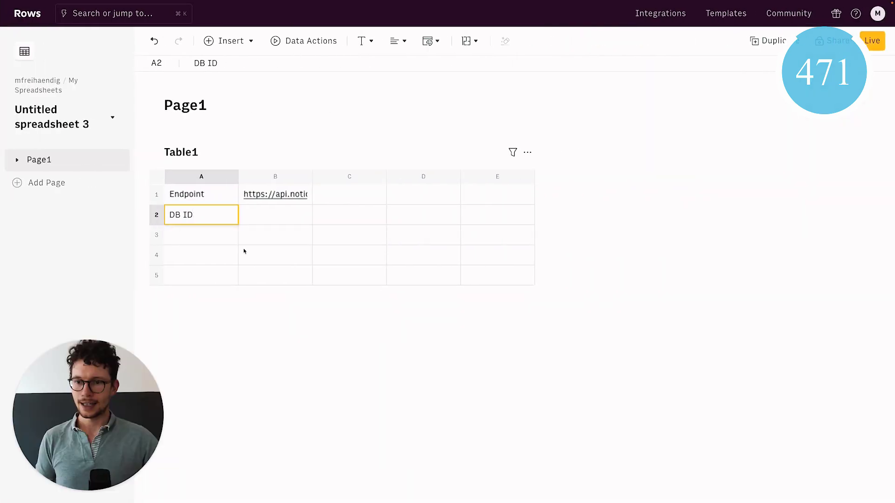
left_click(254, 217)
key("super+v")
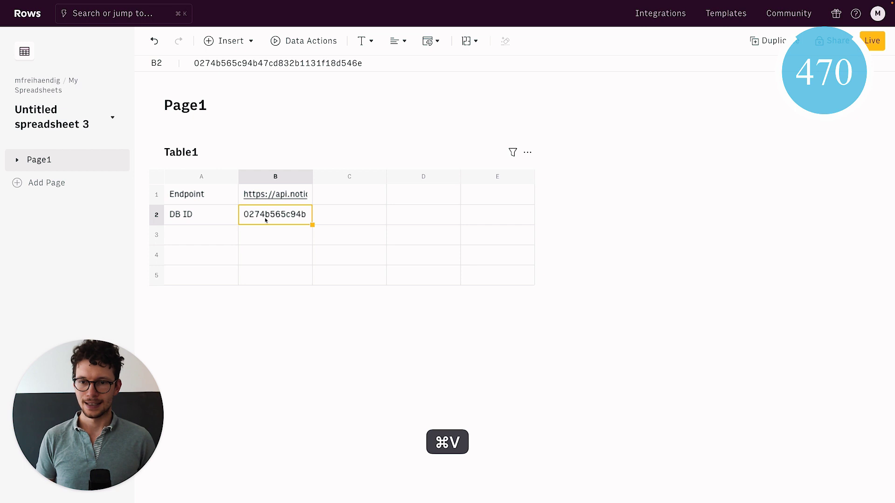
key("Return")
key("Return")
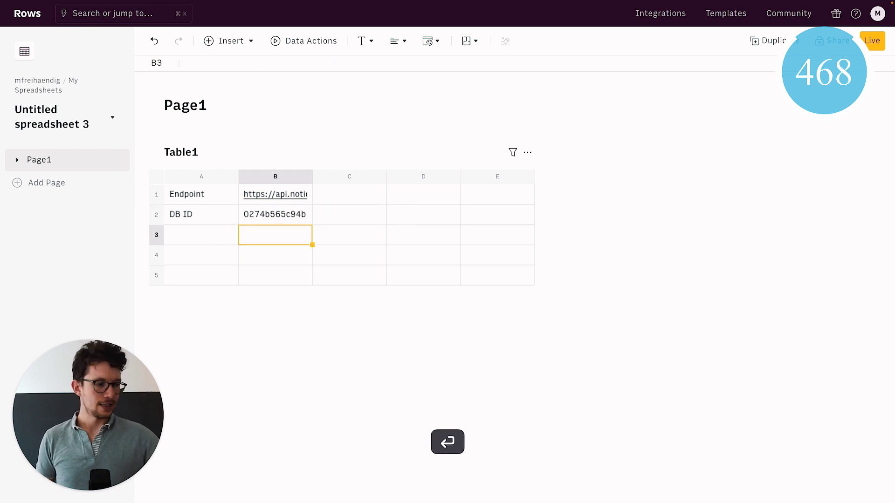
Step: Select the endpoint formula in cell B1 and widen column B of Table1
key("Up")
key("Up")
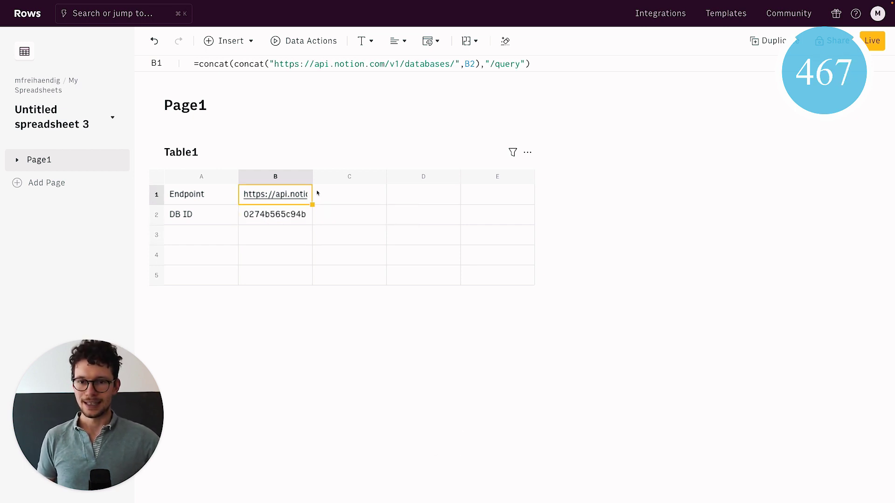
left_click_drag(312, 178, 348, 179)
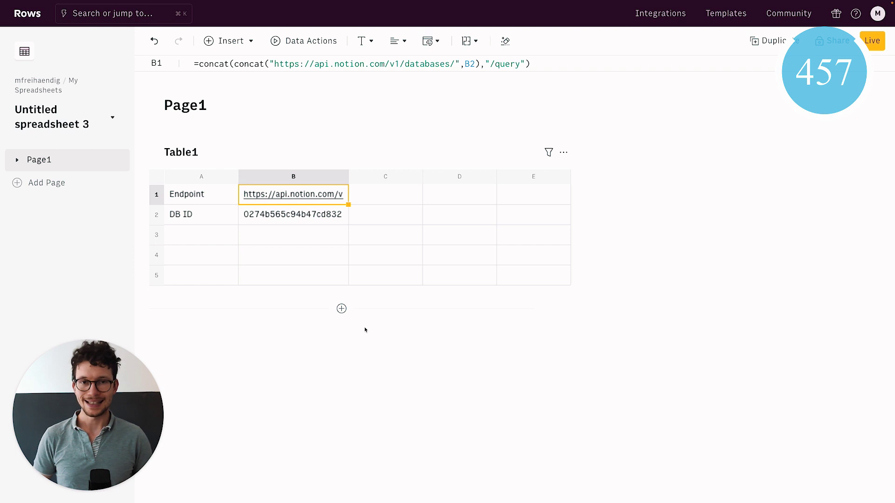
Step: Enter the labels Secret Token in cell A3 and Authorization in cell A4
left_click(203, 238)
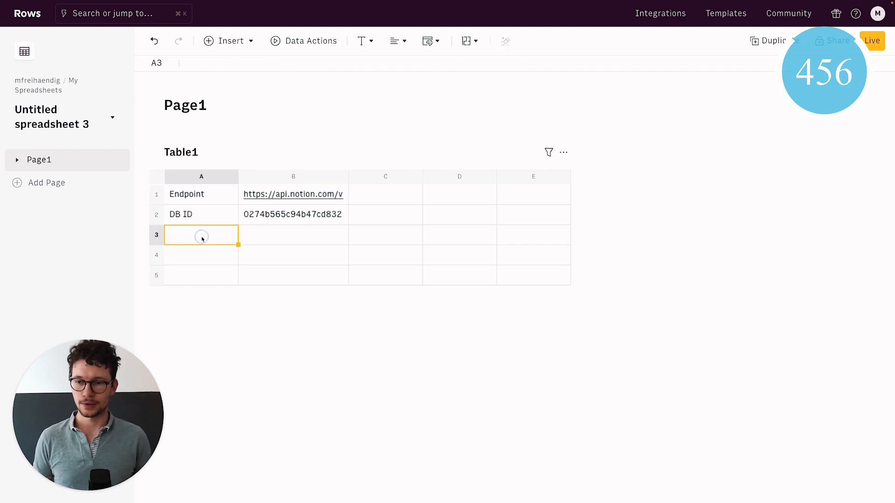
type("S")
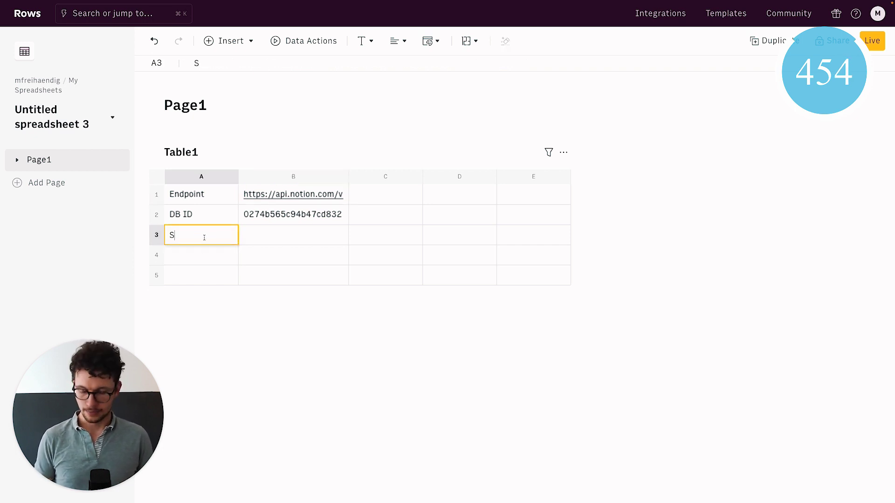
type("ecret Token")
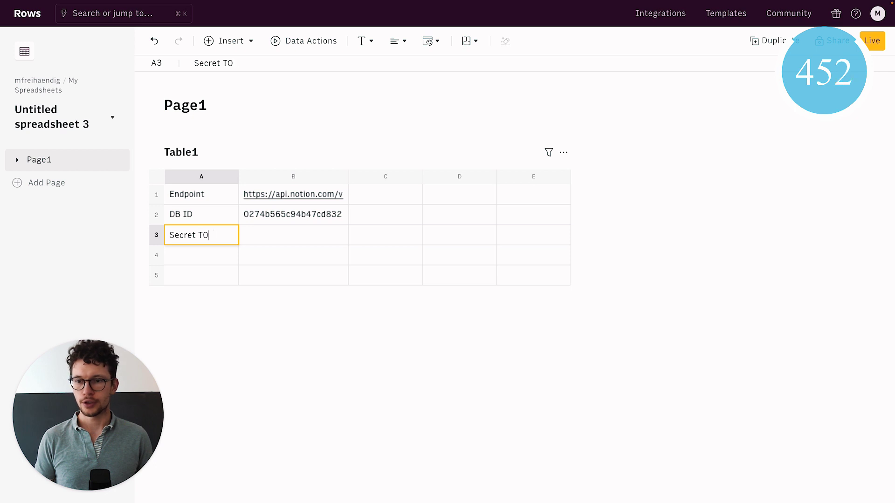
key("Return")
type("Autho")
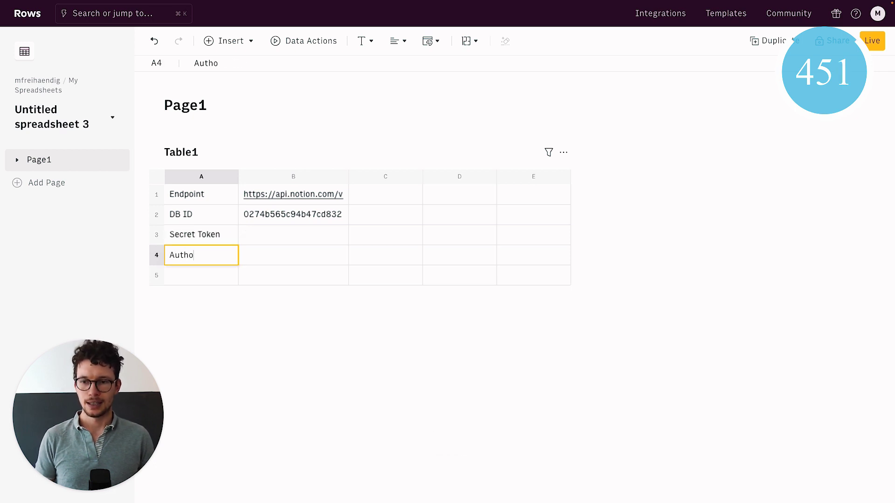
type("ritization")
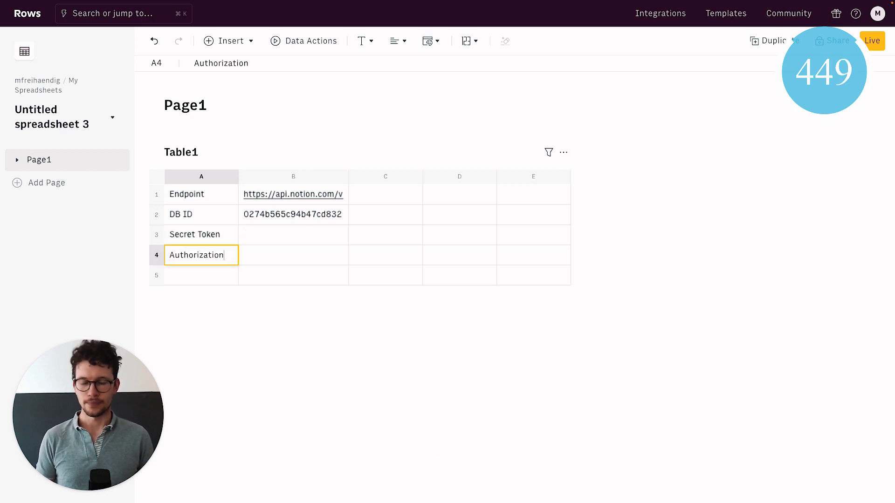
Step: Enter the formula =CONCATENATE("Bearer"," ",B3) in cell B4 beside the Authorization label
left_click(266, 254)
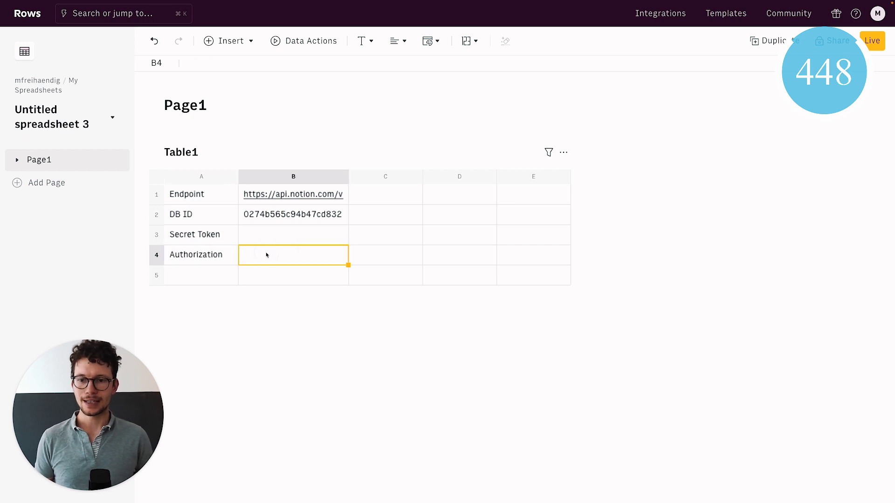
left_click(251, 61)
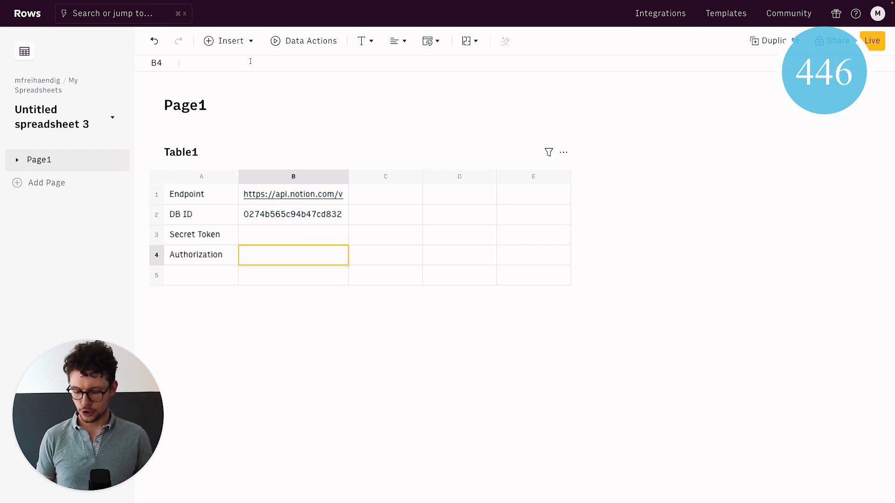
key("super+v")
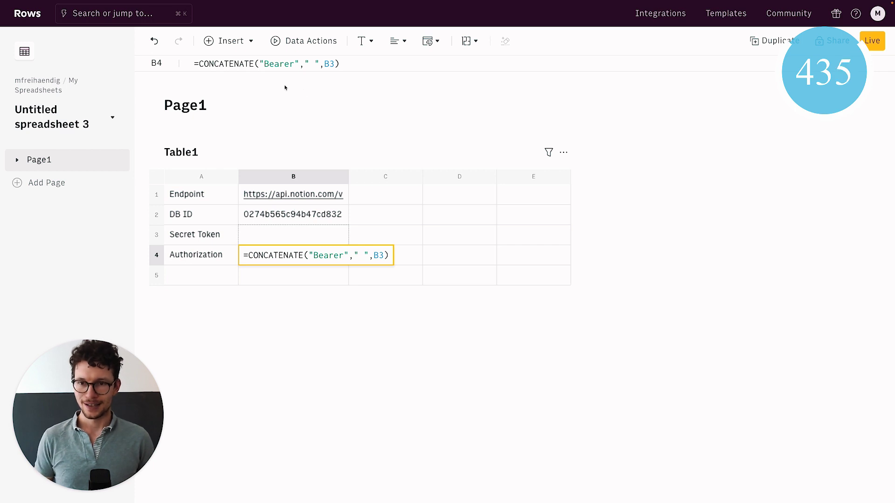
key("Return")
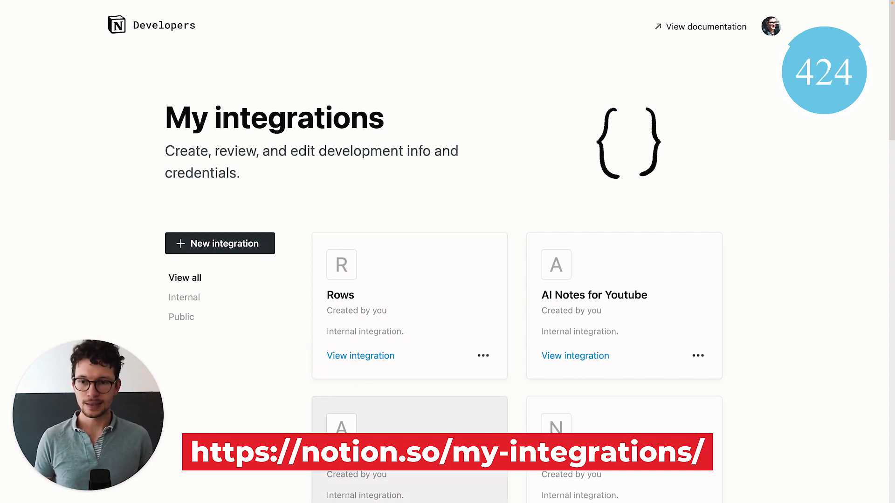
Step: Create a new internal Notion integration named Rows Charts for the Sandbox workspace on the My integrations page
left_click(217, 240)
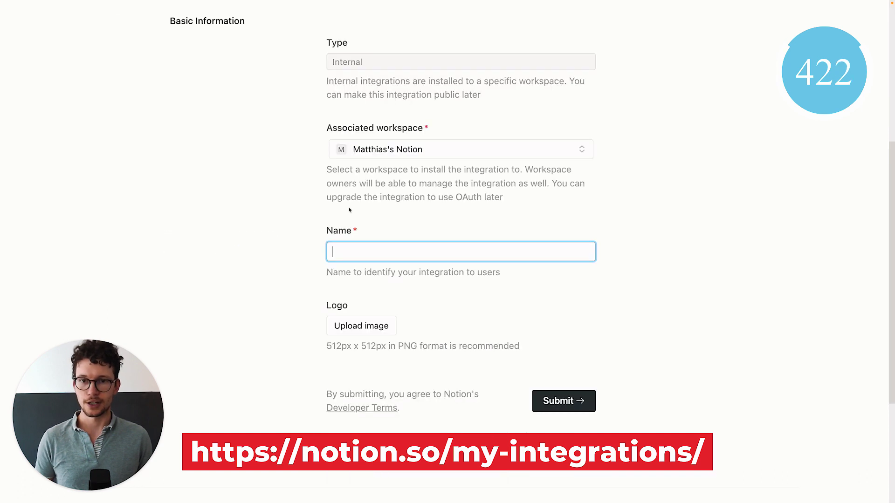
left_click(398, 157)
left_click(373, 191)
left_click(357, 250)
type("Rows Charts")
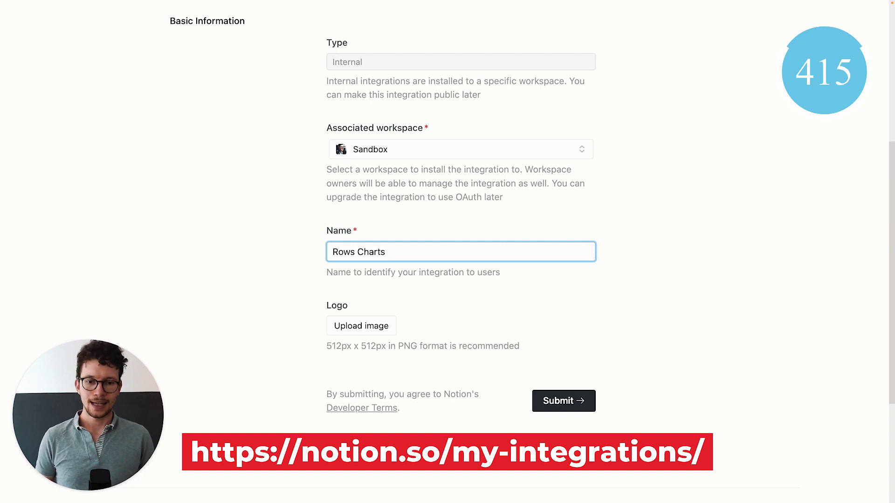
left_click(576, 402)
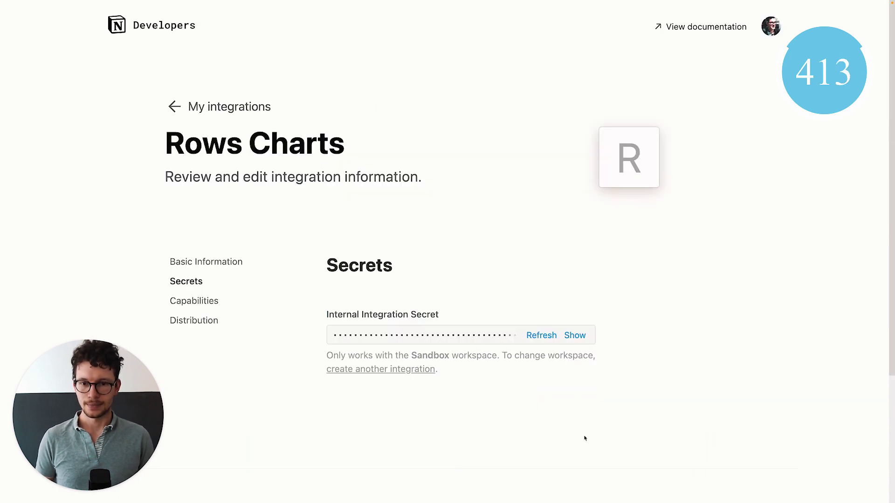
Step: Reveal and copy the internal integration secret of Rows Charts
scroll(503, 327, "down", 2)
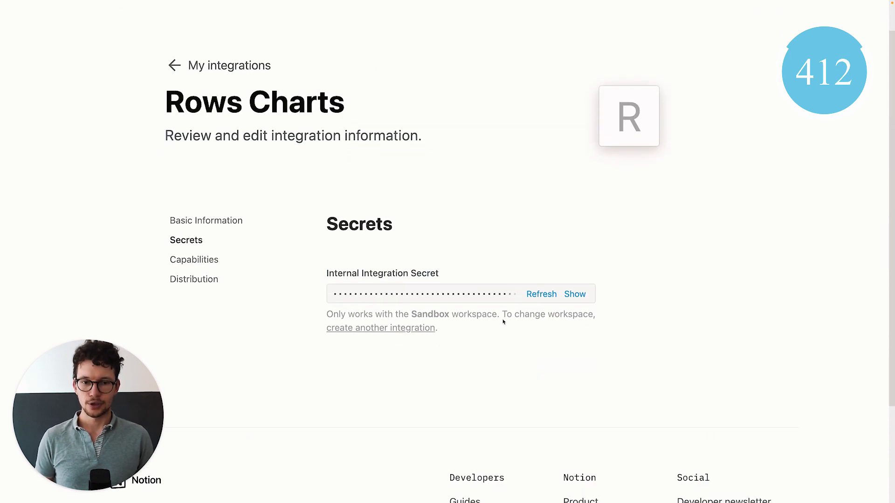
left_click(575, 294)
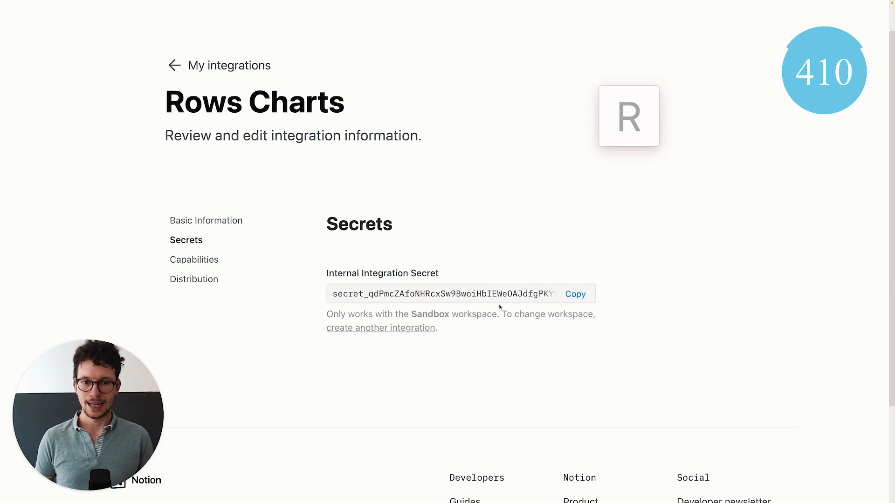
left_click(575, 304)
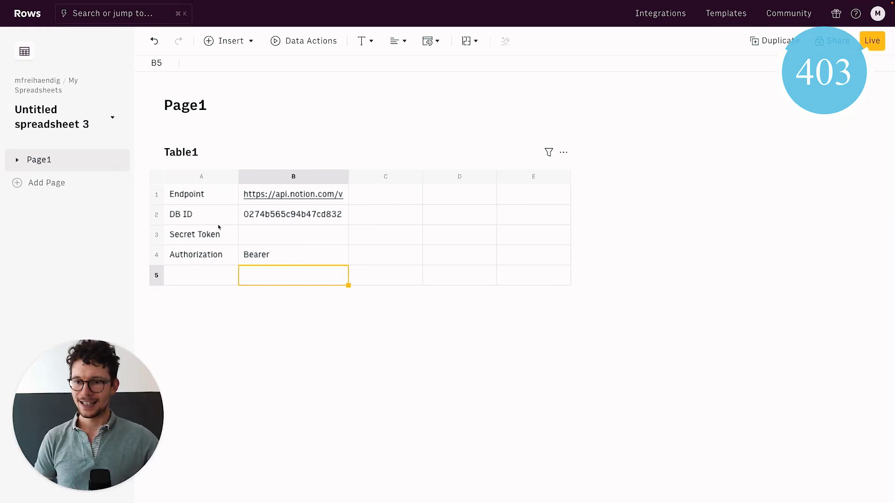
Step: Paste the copied integration secret into cell B3 of the Rows table, beside the Secret Token label
left_click(282, 233)
key("super+v")
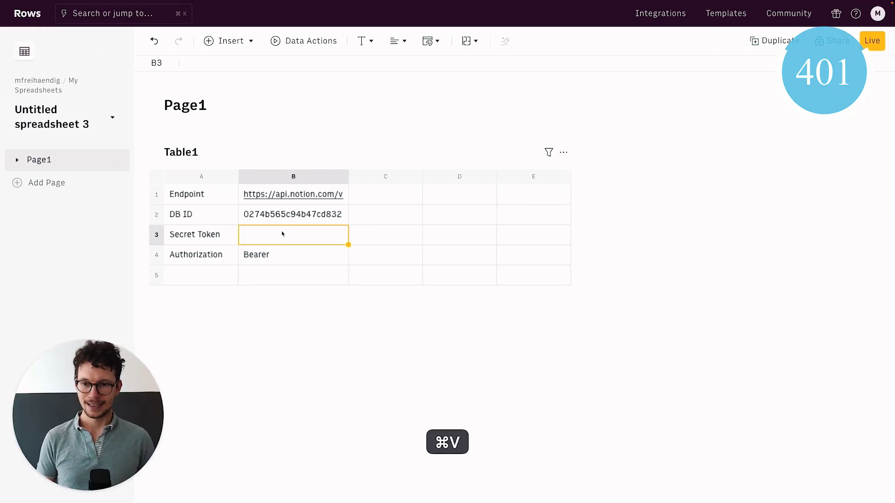
key("Return")
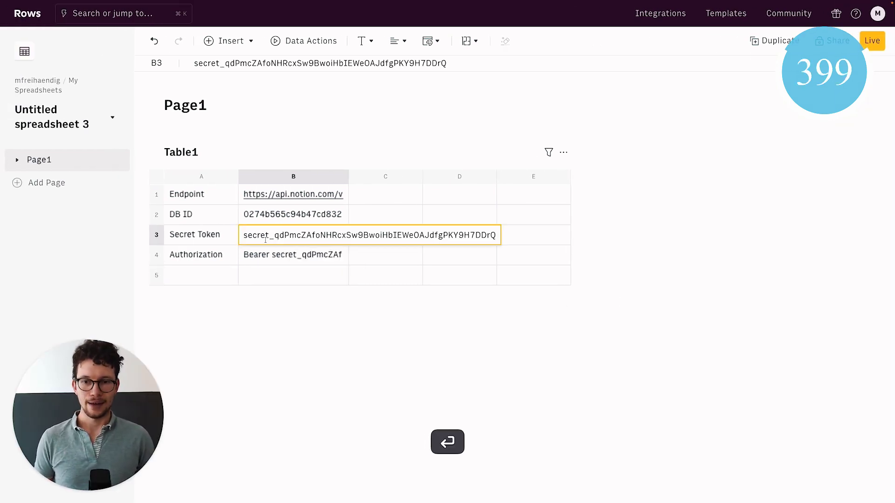
key("Return")
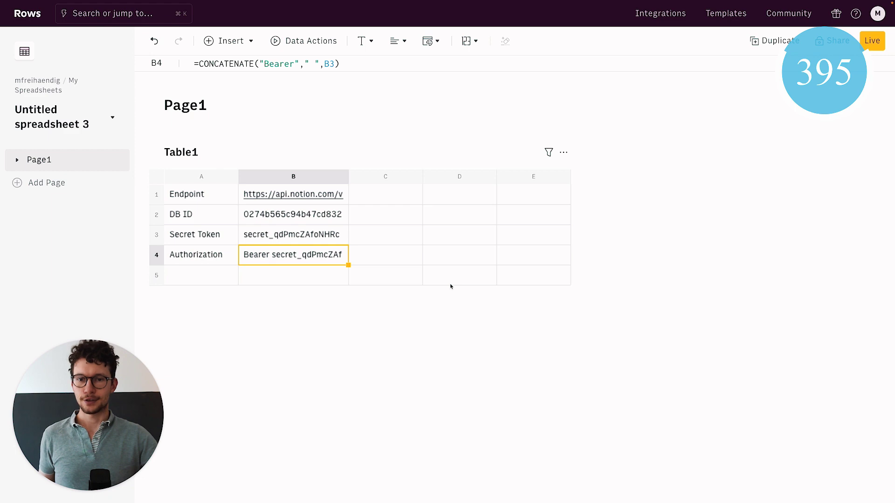
Step: Return to the Really Helpful Report page in Notion and add the Rows Charts connection to it
key("ctrl+Left")
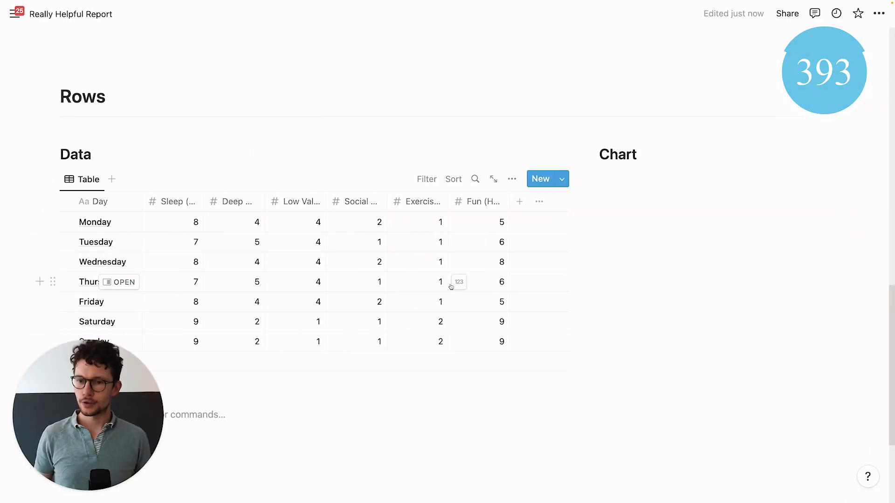
scroll(232, 304, "down", 3)
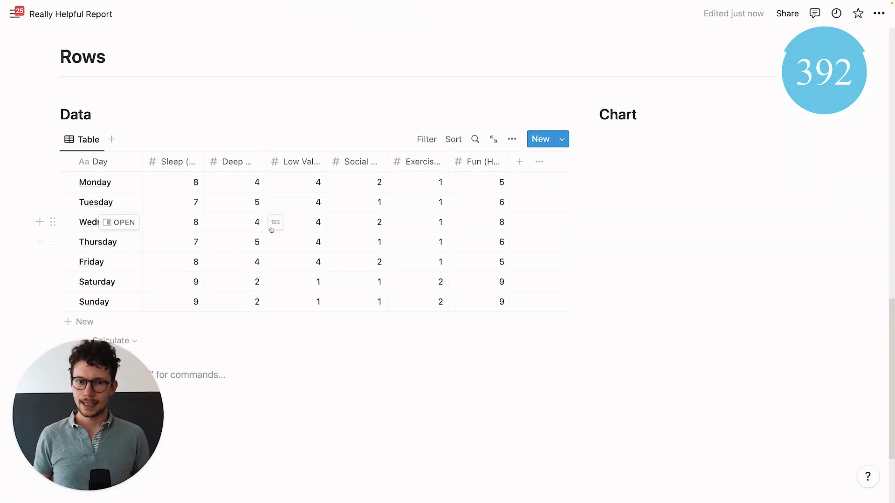
left_click(887, 15)
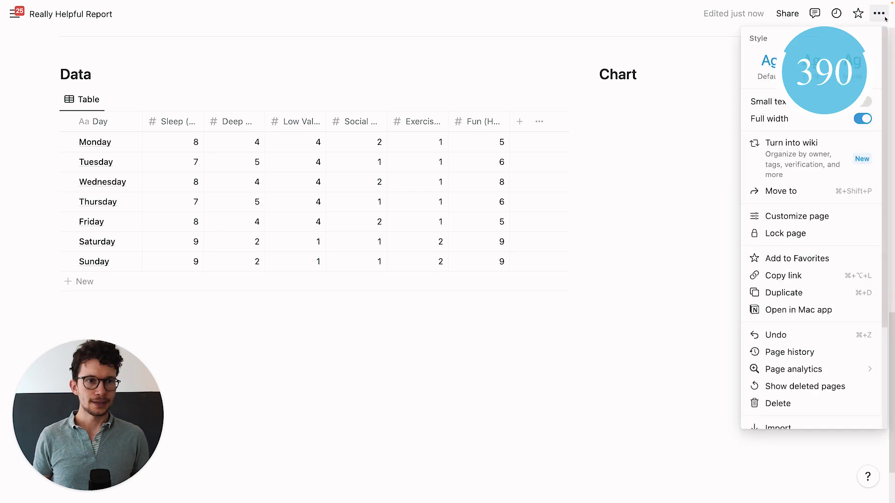
scroll(816, 293, "down", 3)
left_click(812, 363)
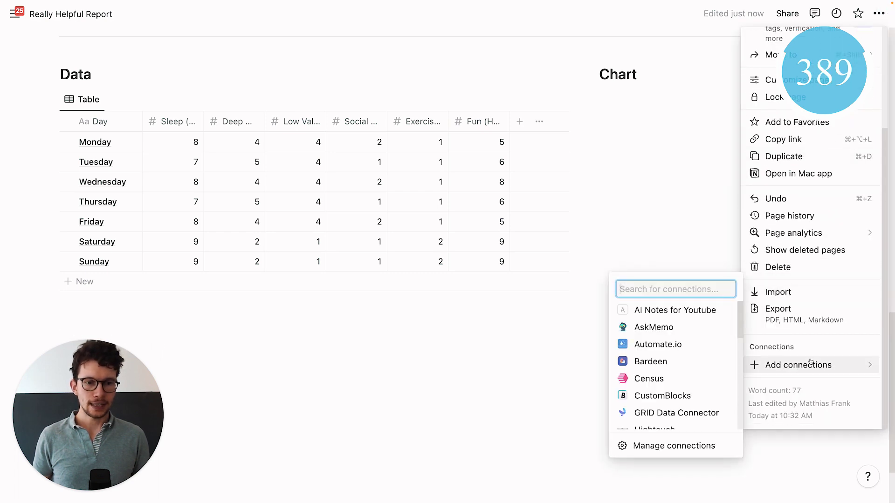
type("rows")
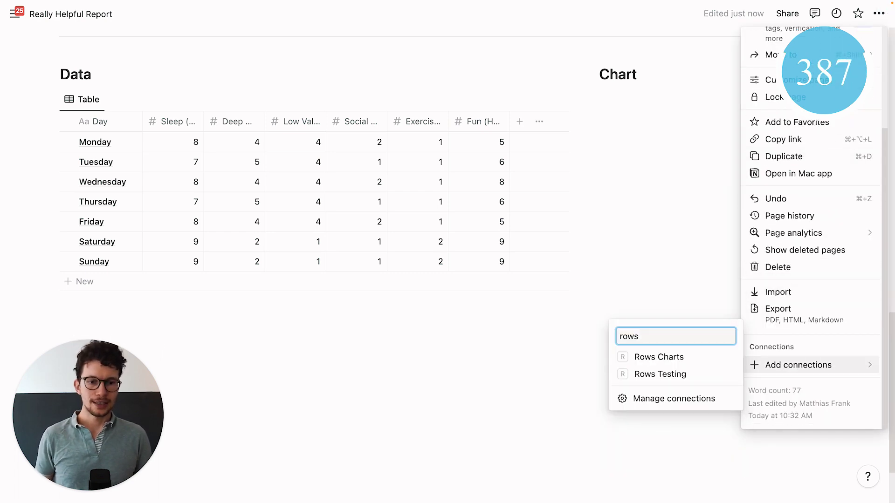
left_click(710, 361)
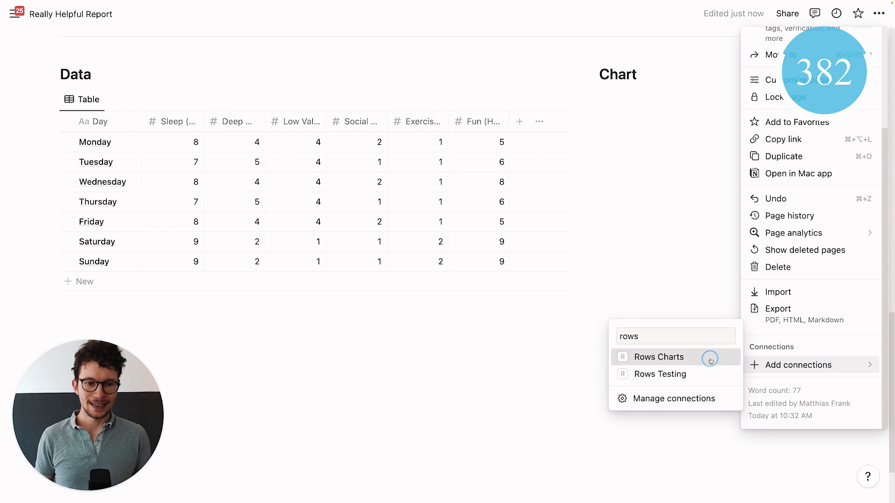
left_click(490, 256)
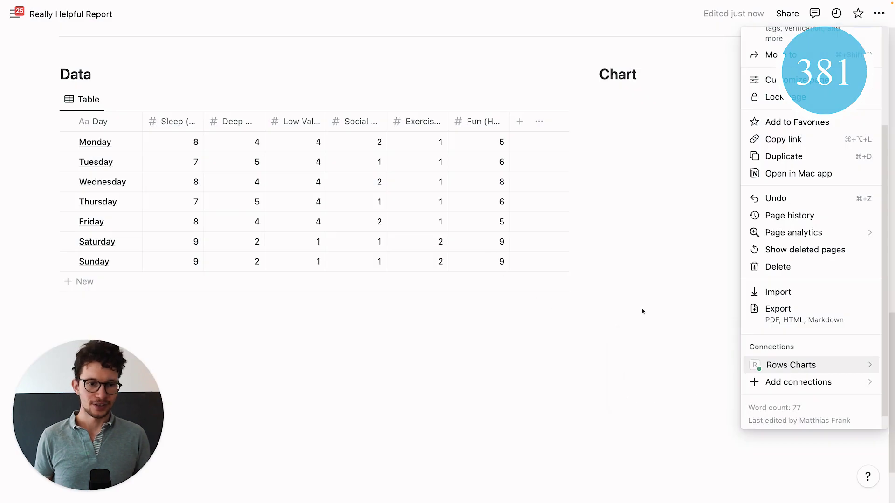
left_click(538, 363)
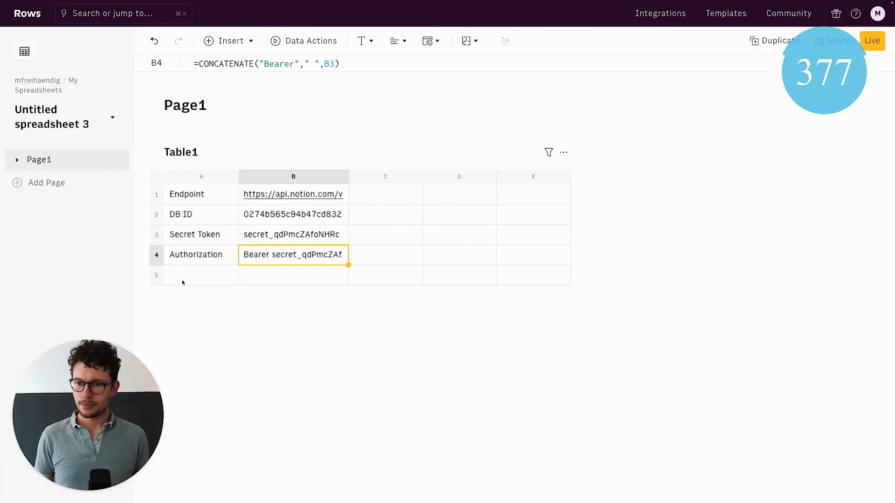
Step: Label cell A5 Notion-Version and enter 2022-06-28 beside it in B5
left_click(184, 279)
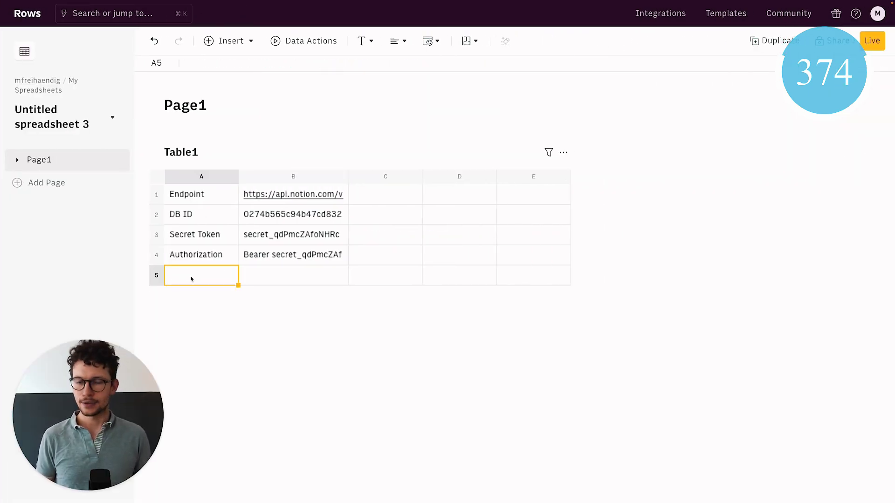
type("No")
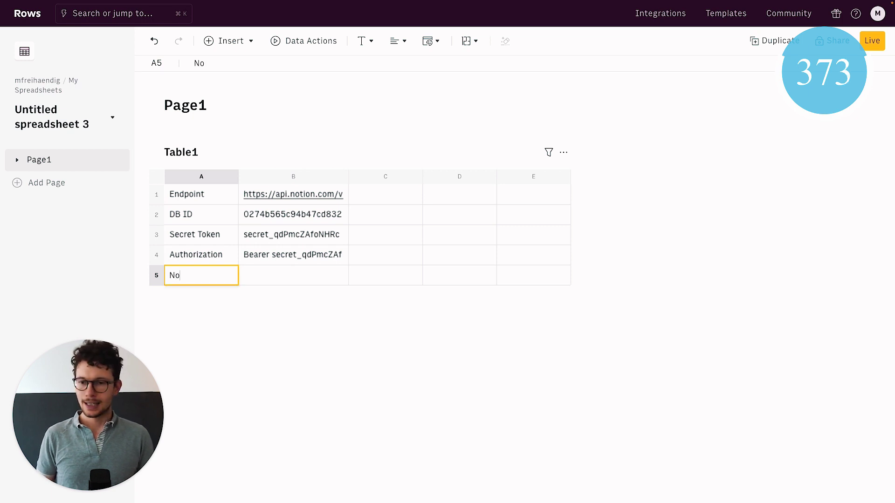
type("tion-Version")
key("Tab")
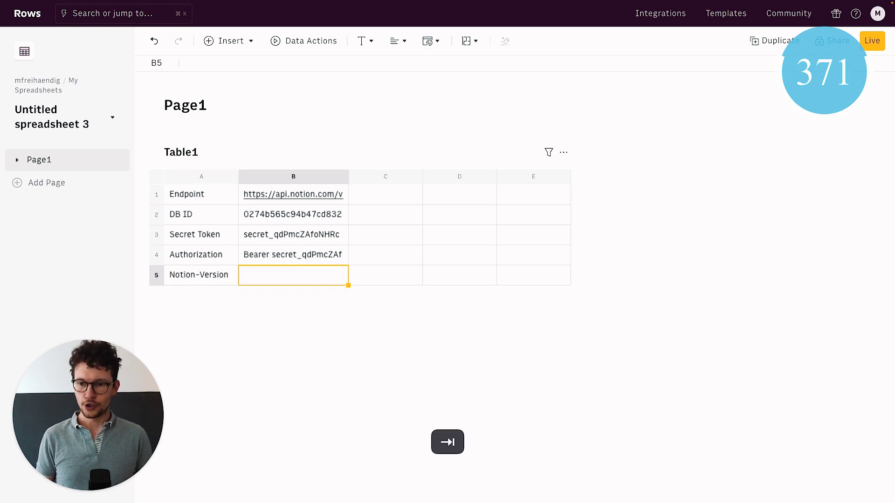
type("2022-")
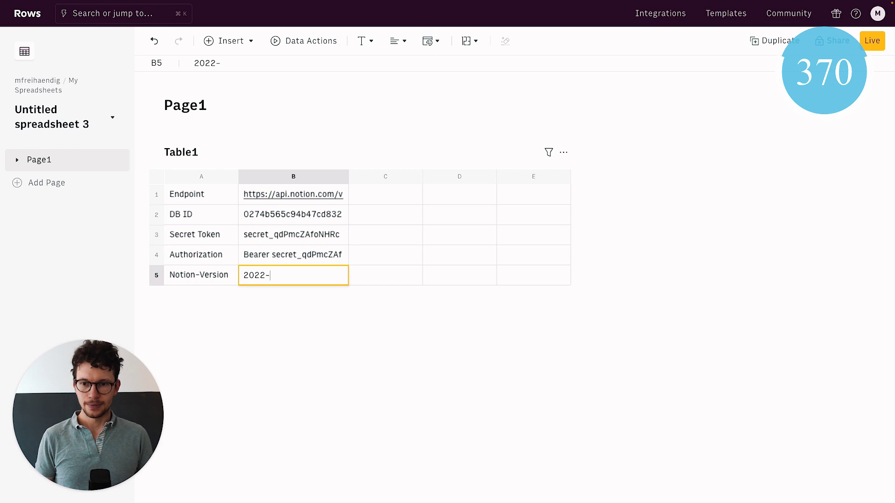
type("0")
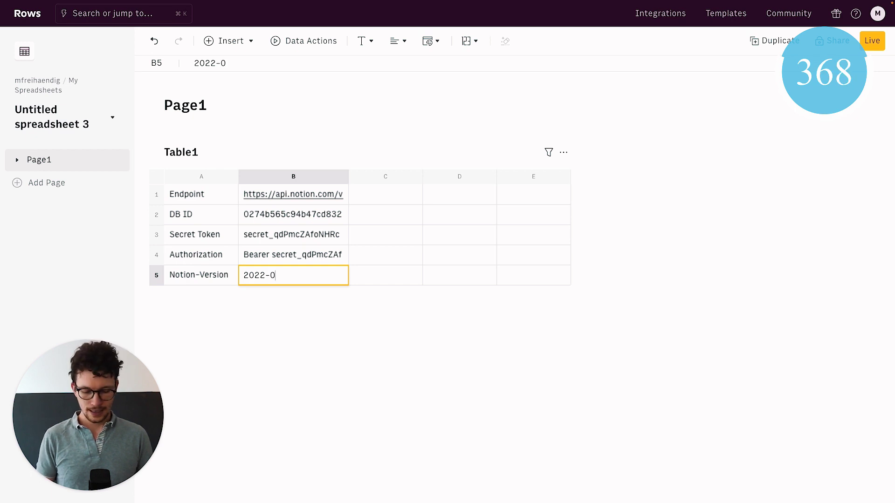
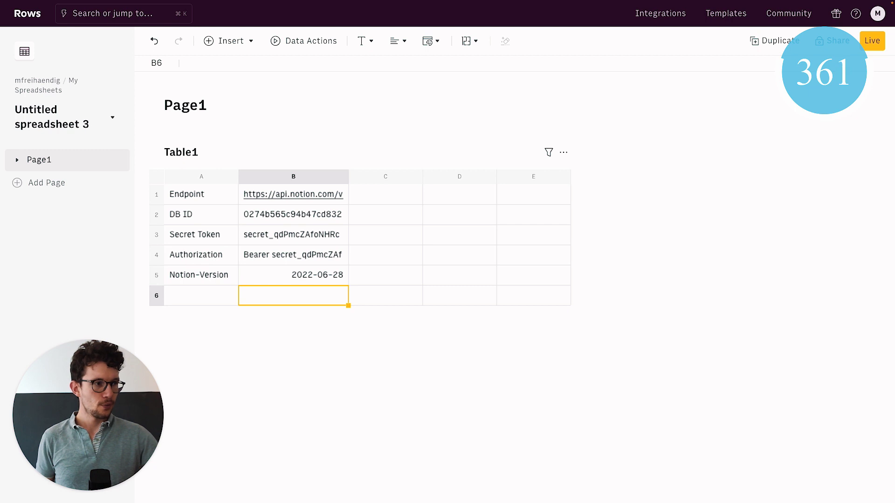
Step: Label cell A6 Headers and paste the formula =PAIR2JSON(A4,B4,A5,B5) into B6
key("super+c")
key("Return")
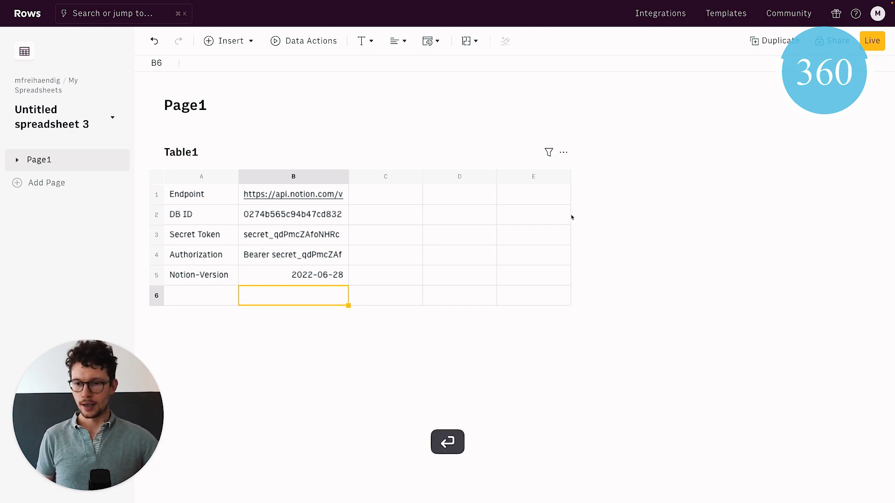
left_click(214, 296)
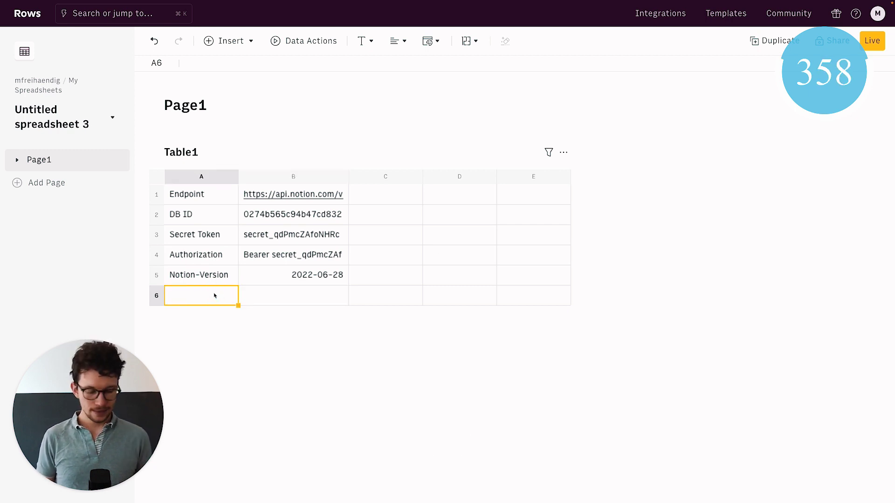
type("Headers")
key("Tab")
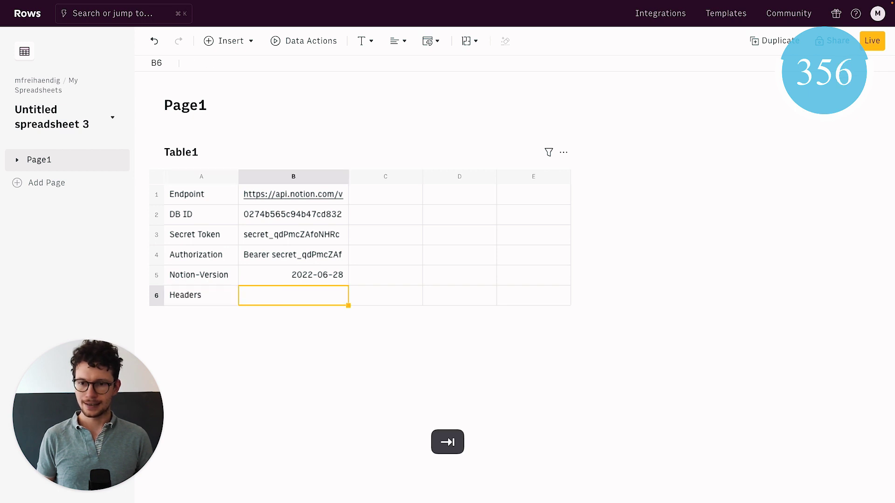
mouse_move(212, 126)
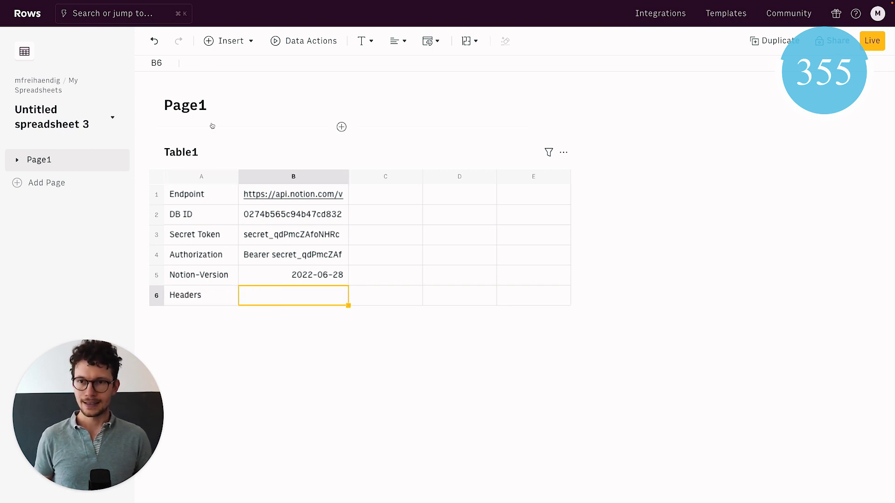
left_click(237, 63)
key("super+v")
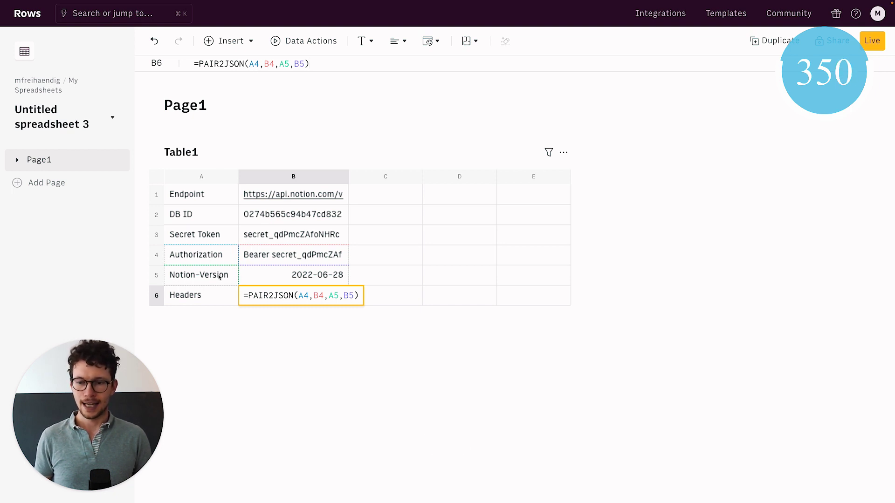
key("Return")
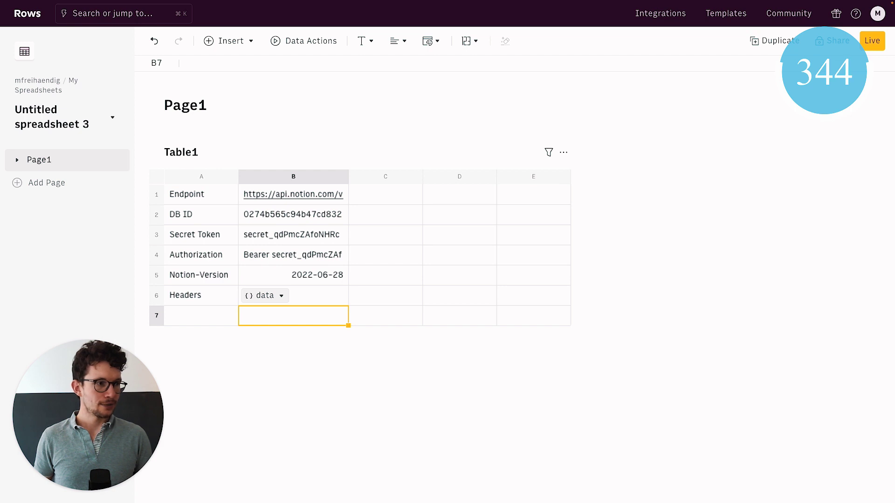
Step: Label cell A7 API Call and paste the formula =POST(B1,B6,"{}") into B7
key("super+c")
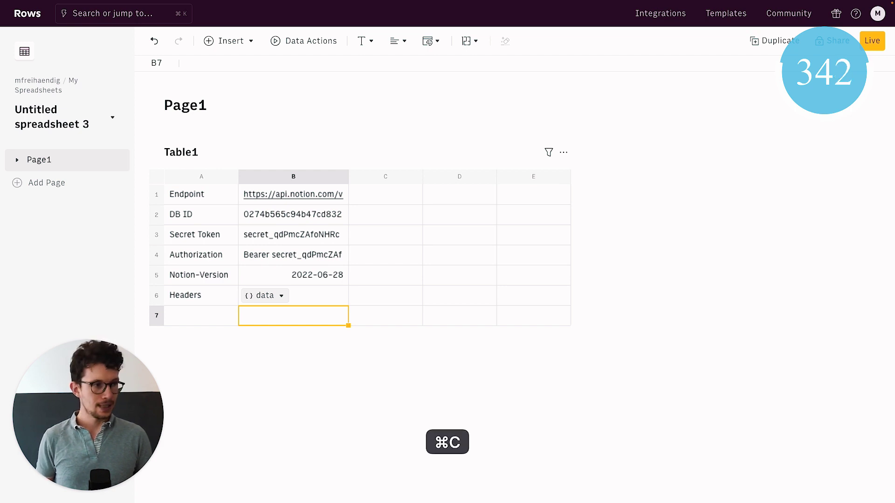
key("Return")
left_click(202, 315)
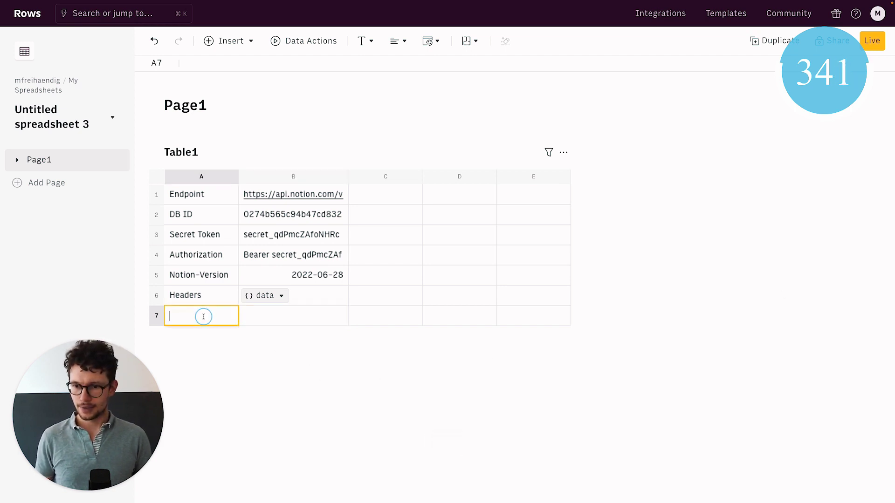
type("Api")
key("BackSpace")
key("BackSpace")
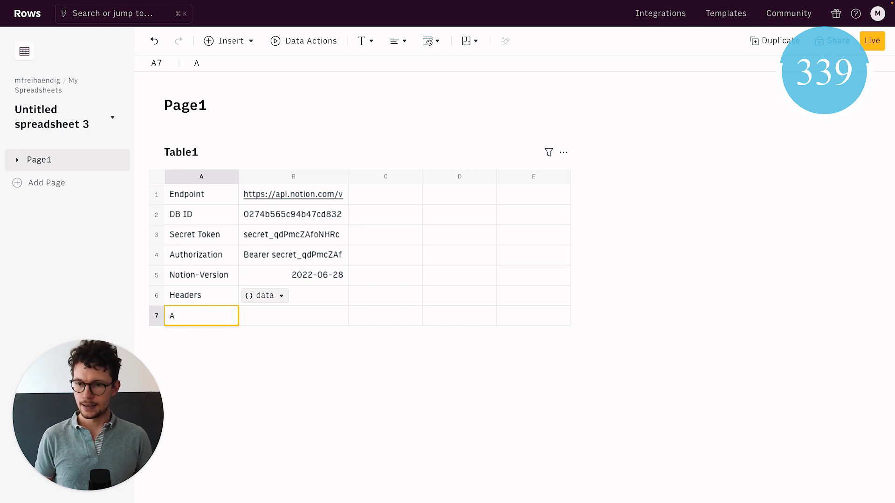
type("PI CAll")
key("Tab")
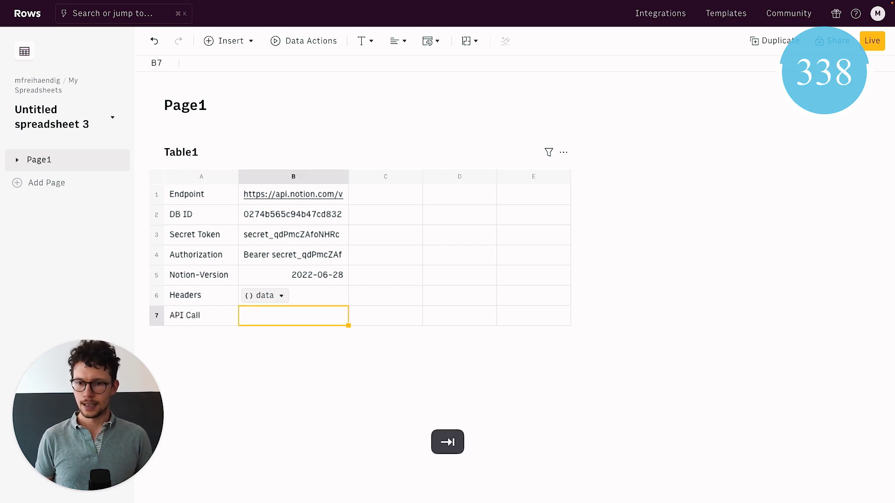
left_click(292, 66)
key("super+v")
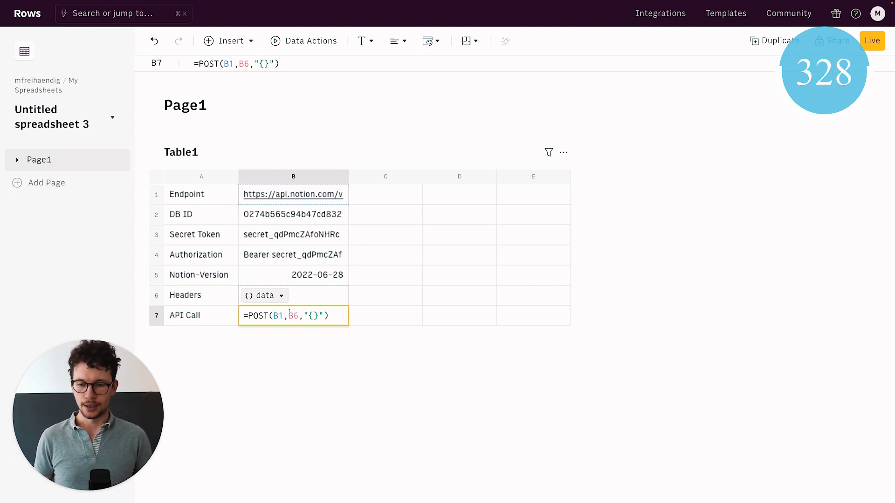
key("Return")
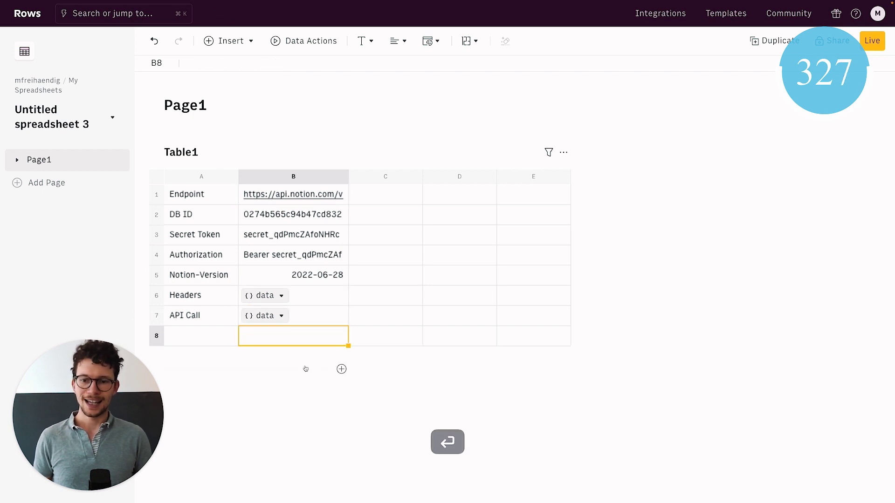
Step: Inspect the data returned in B7, expanding result 0 and its properties to examine the Notion database fields
left_click(282, 317)
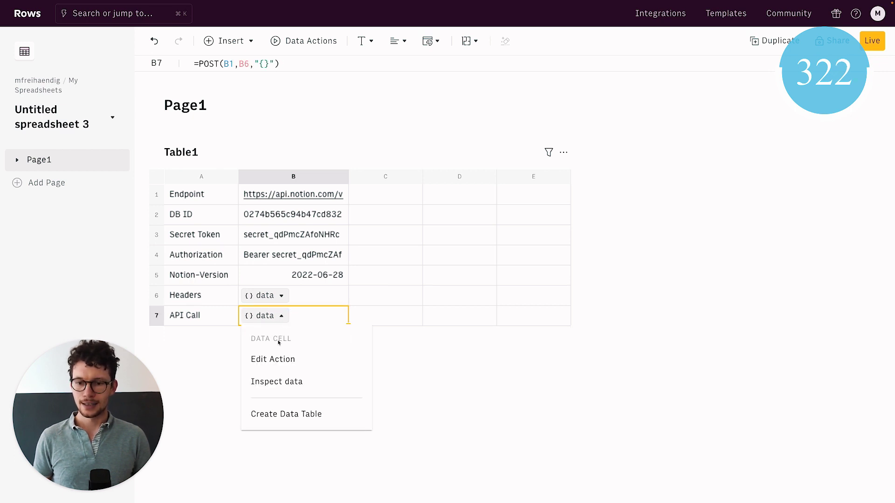
left_click(278, 381)
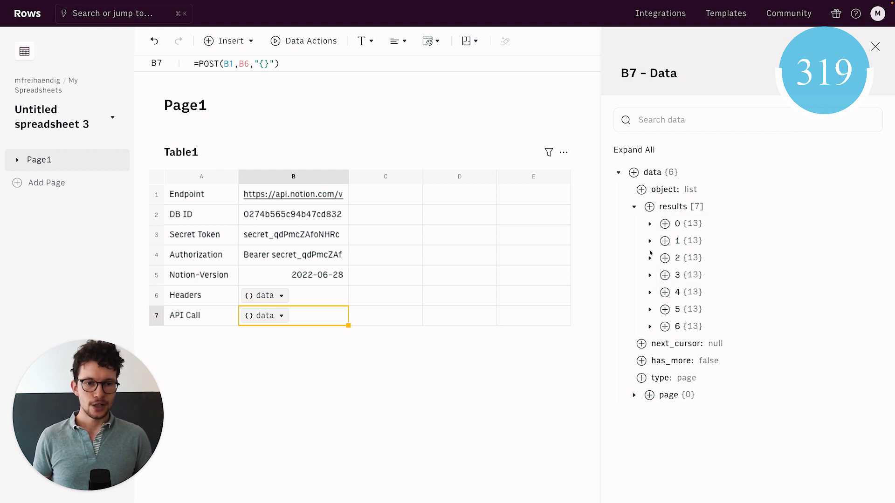
left_click(649, 224)
scroll(660, 252, "down", 1)
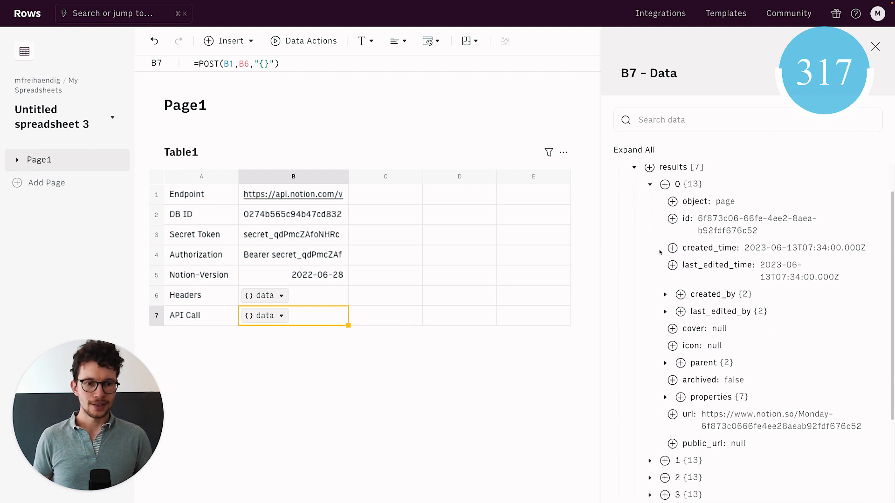
scroll(660, 252, "down", 1)
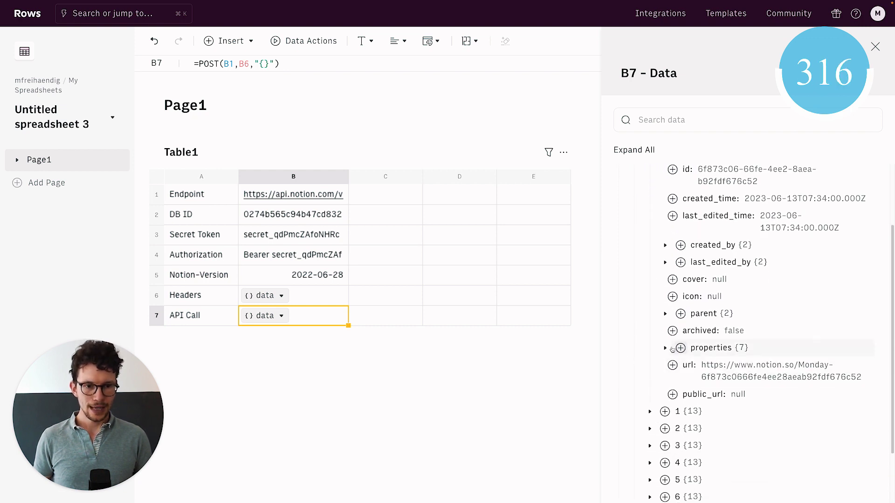
left_click(680, 349)
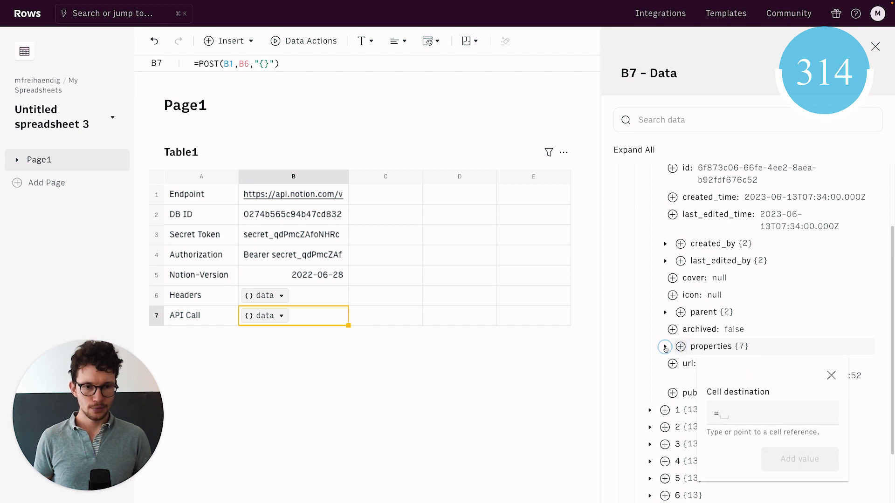
left_click(665, 348)
left_click(827, 378)
scroll(727, 289, "down", 3)
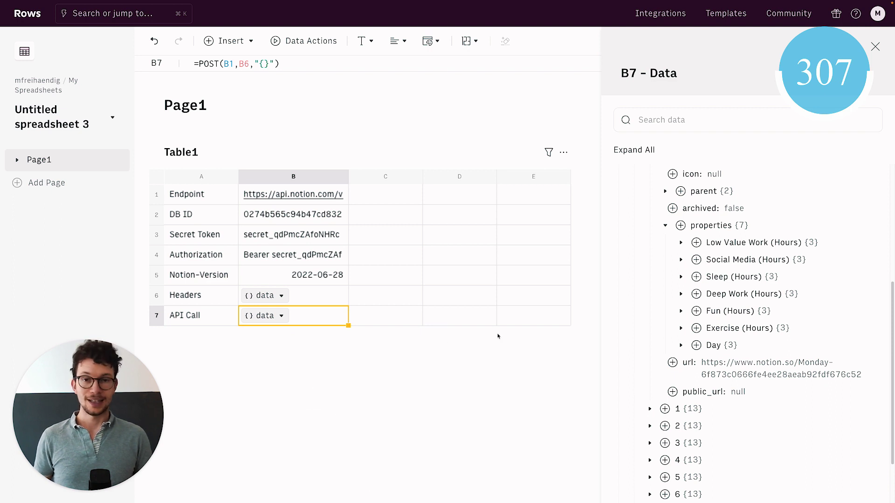
key("Escape")
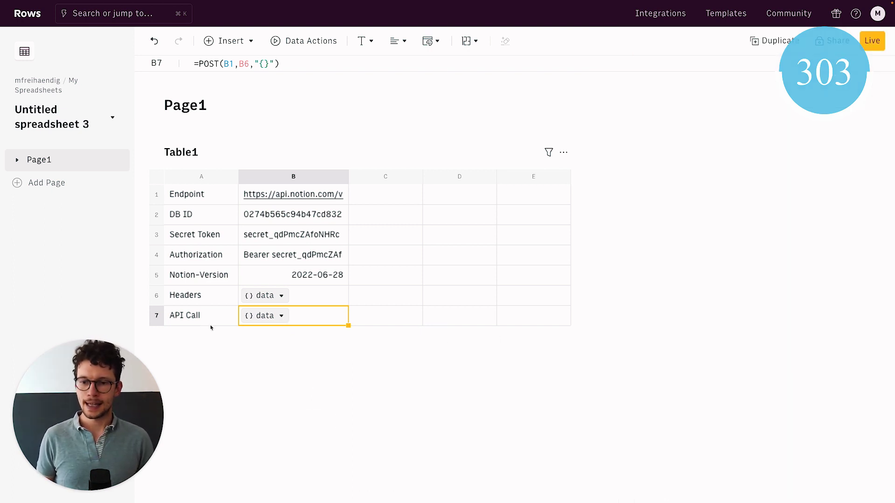
Step: Reopen the B7 data for inspection and label cell A8 Results
left_click(285, 321)
left_click(276, 379)
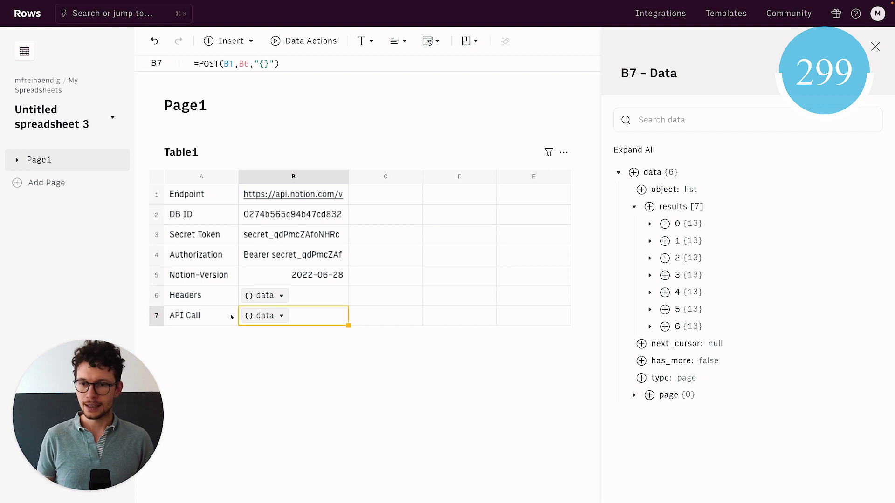
left_click(215, 316)
key("Return")
key("Return")
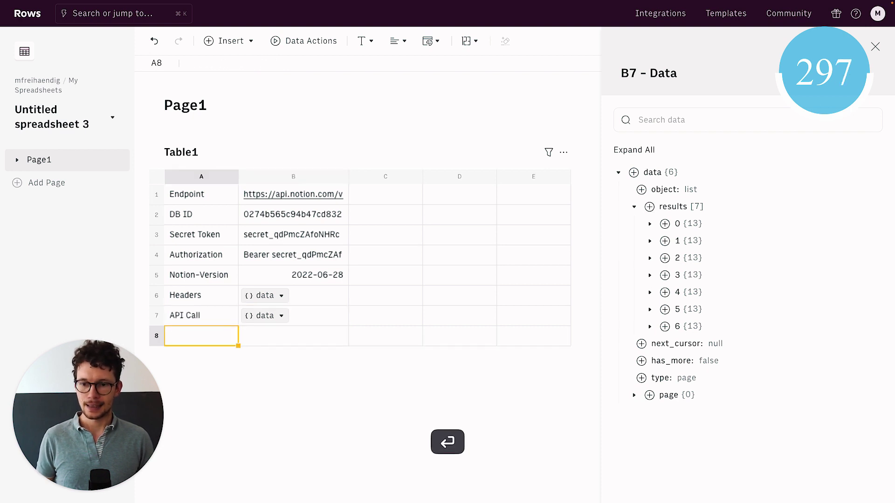
type("Results")
key("Tab")
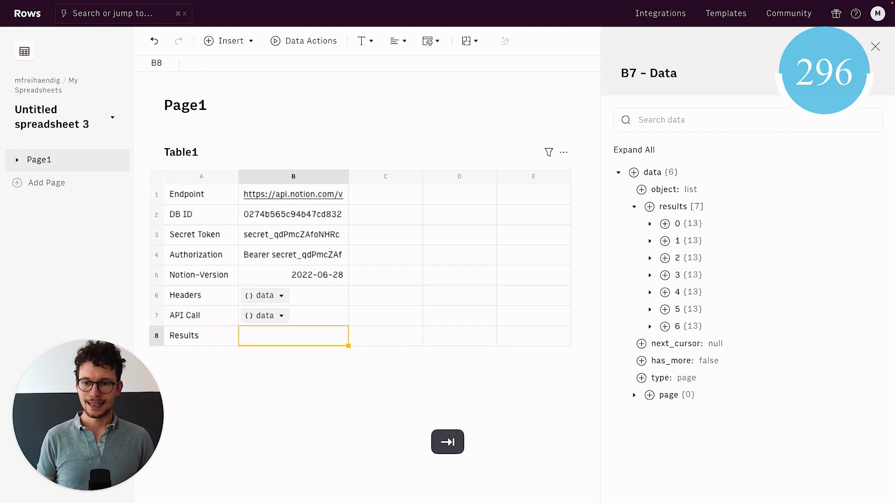
Step: Enter the formula =PARSE(B7,"['results']") in cell B8 to extract the results from the API response
left_click(218, 60)
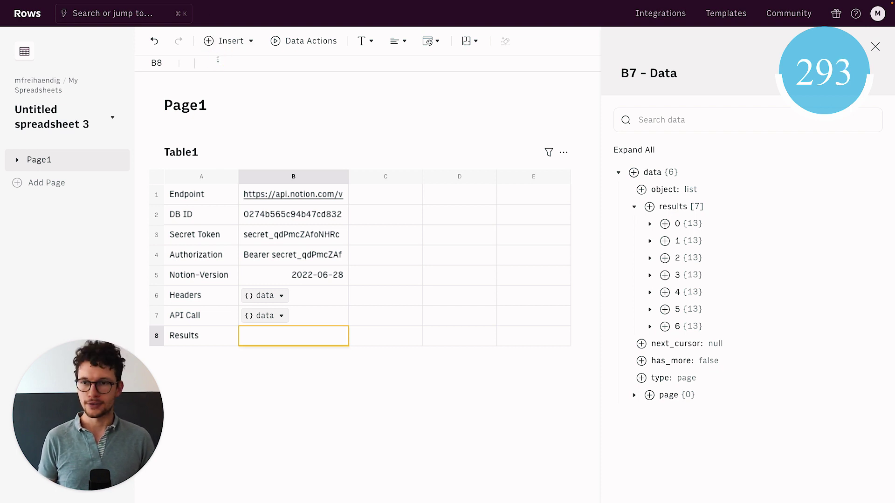
type("=PARSE(")
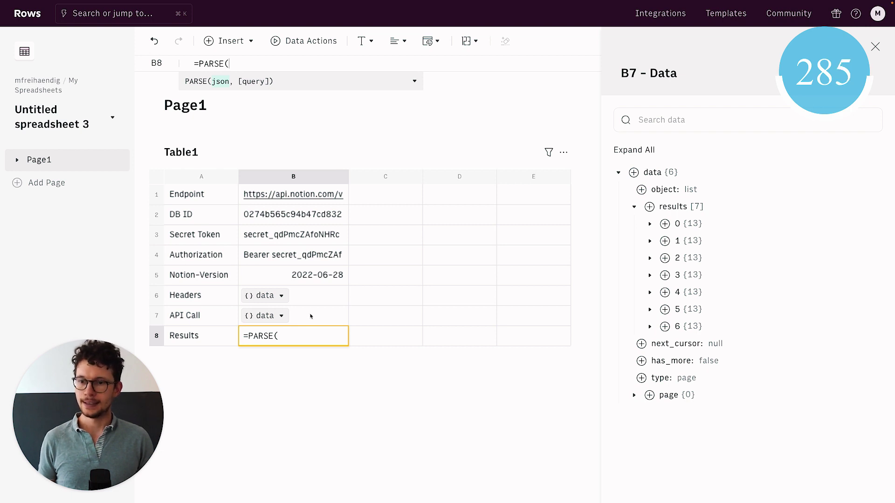
type("B/")
key("BackSpace")
type("7")
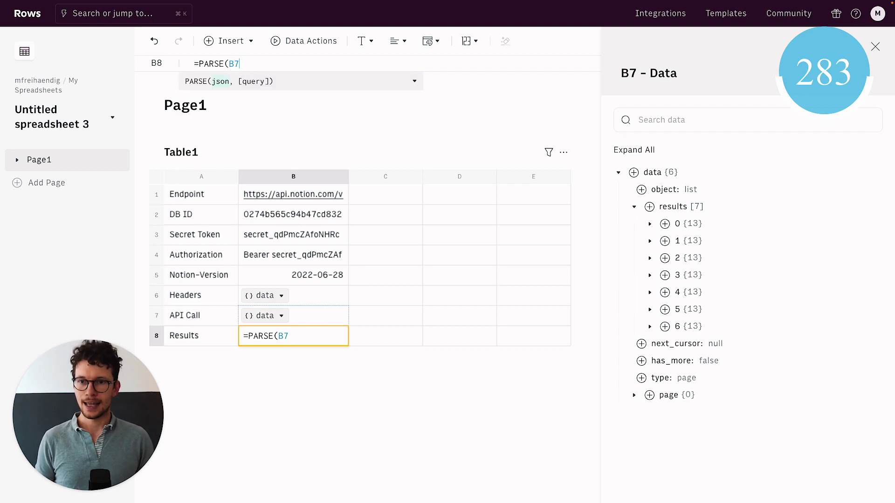
type(",")
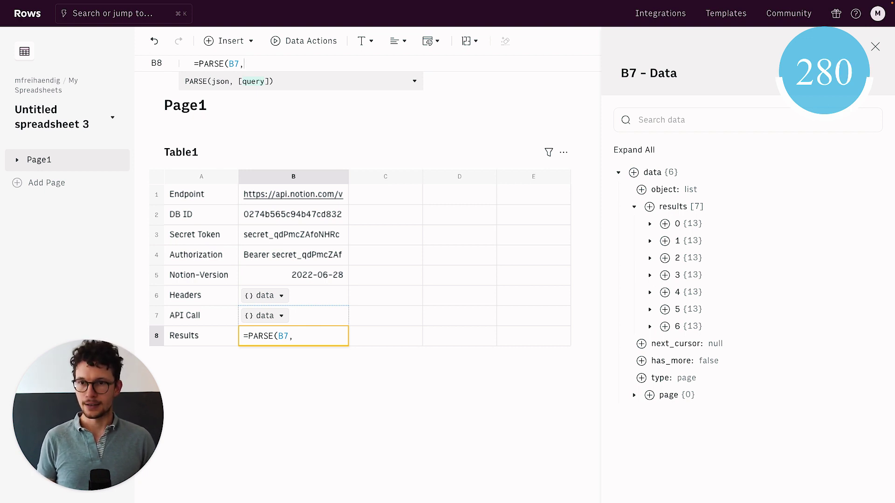
type("\"[")
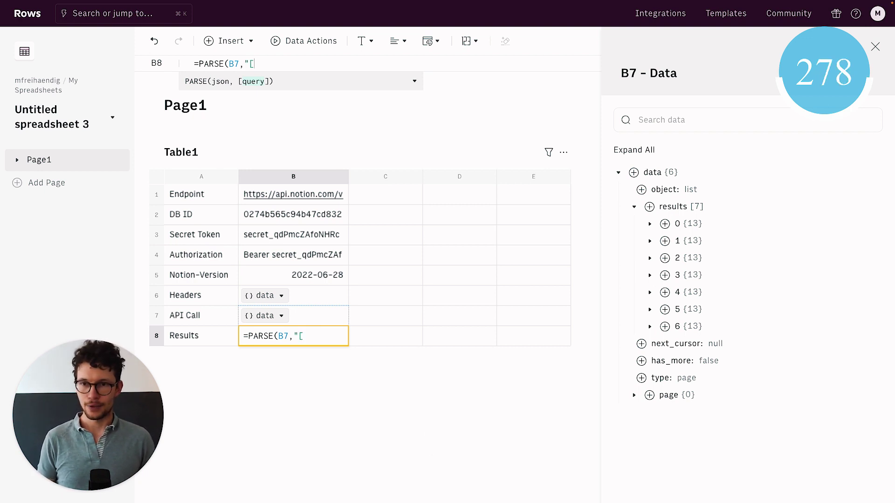
type("'")
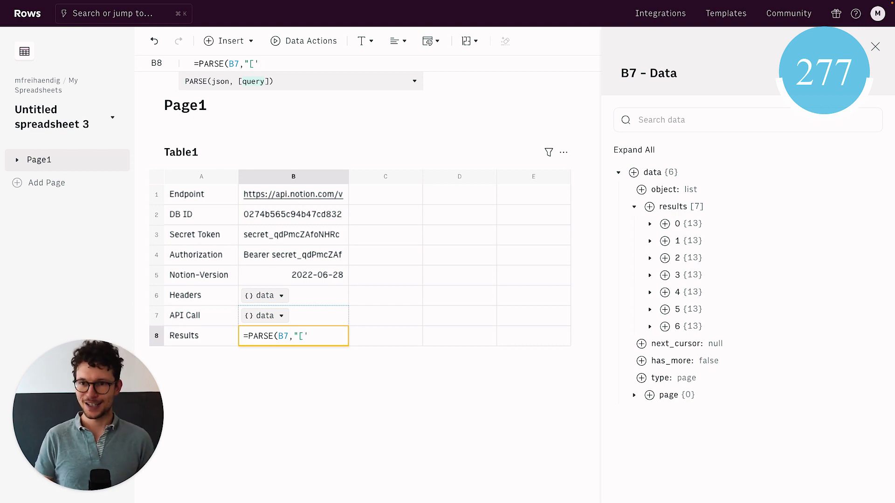
type("results")
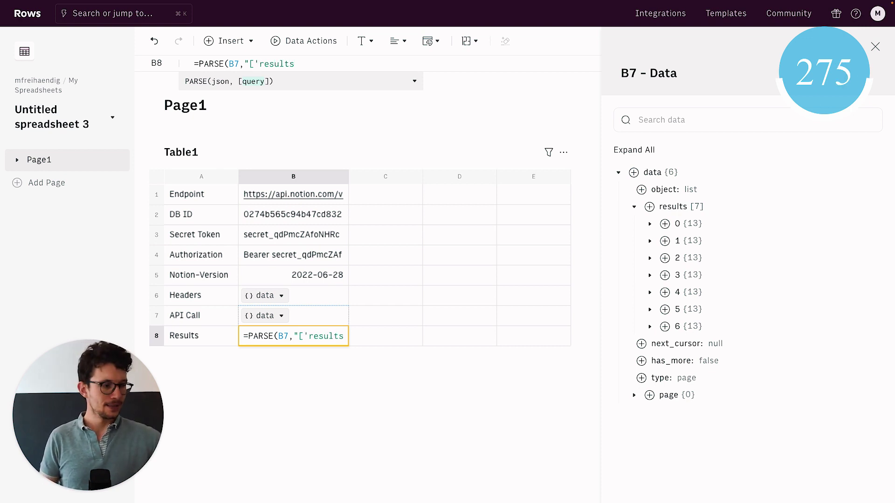
type("']")
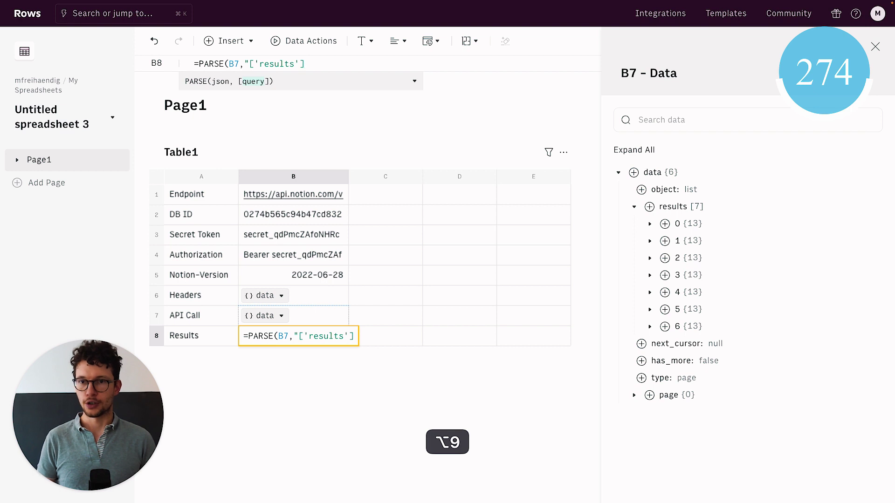
type("\")")
key("Return")
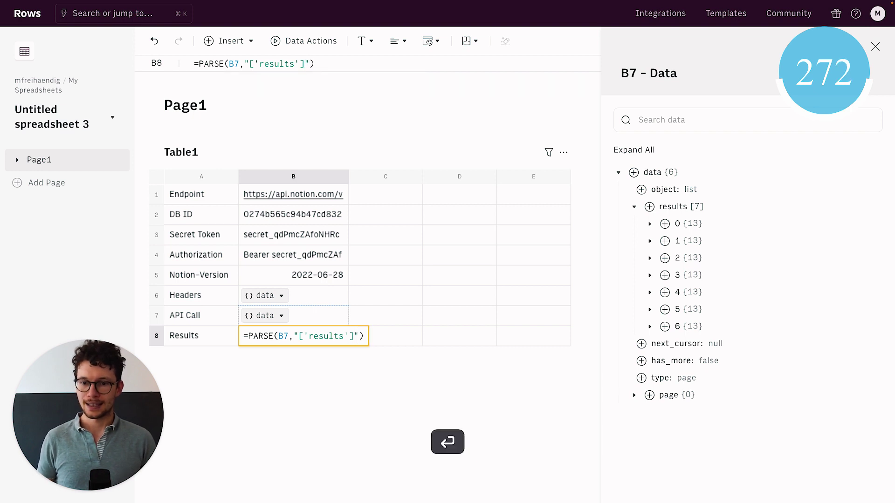
Step: Inspect the parsed data in B8, expanding the properties of result 0, and close the inspection
left_click(281, 336)
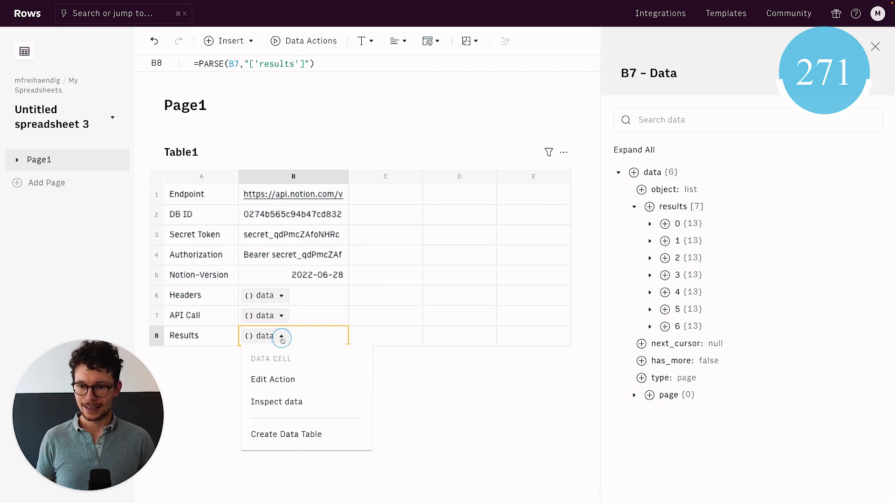
left_click(273, 399)
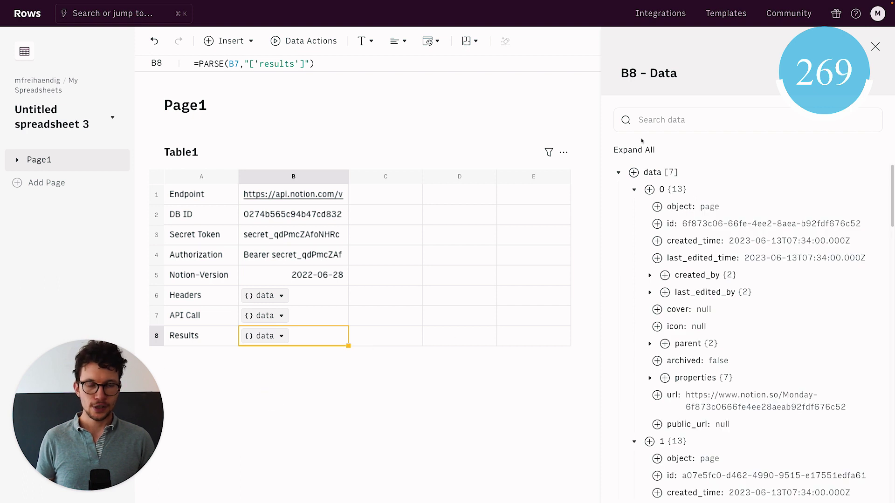
scroll(650, 184, "down", 1)
scroll(654, 193, "up", 1)
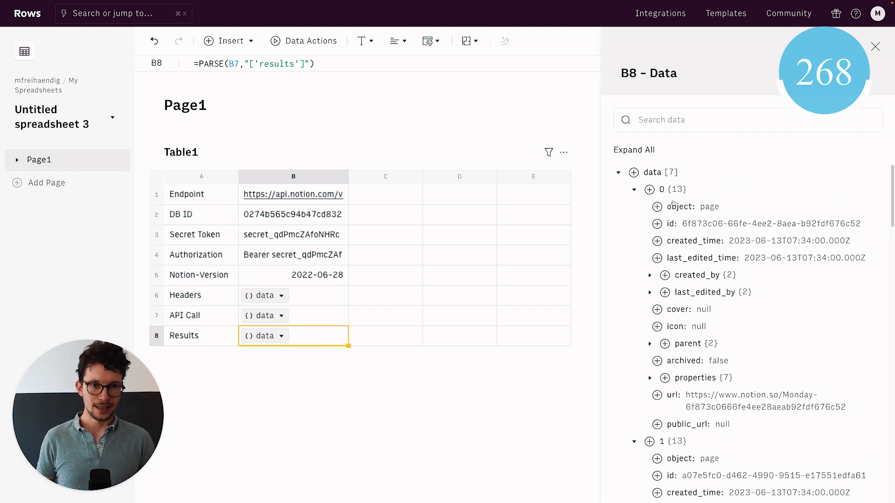
scroll(657, 229, "down", 1)
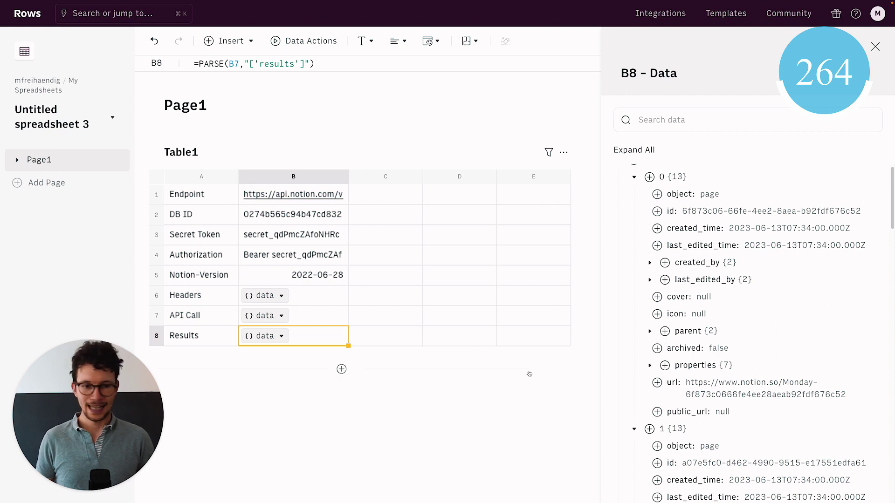
left_click(650, 366)
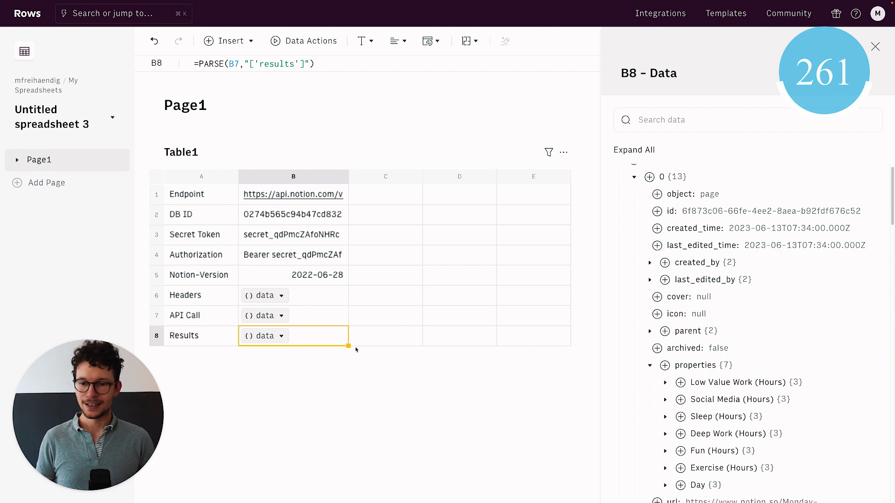
left_click(875, 47)
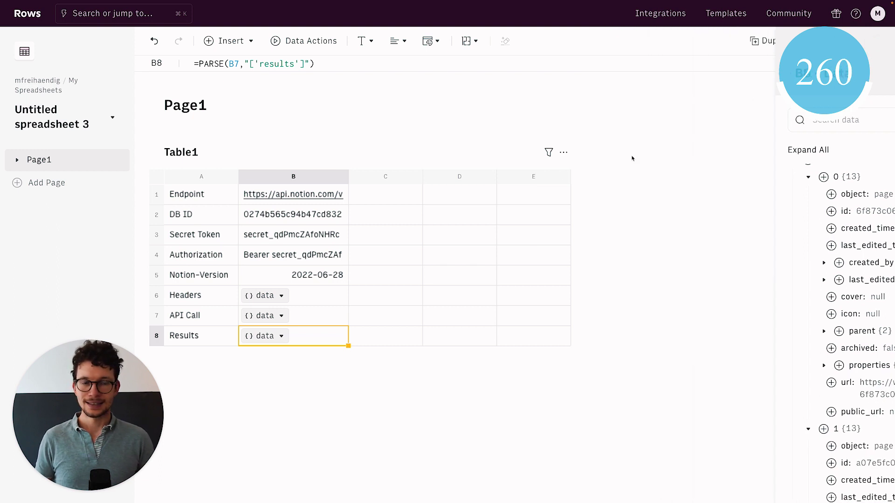
Step: Create a data table from the results in B8, using 'Table1'!B8:B8 as the source reference
left_click(281, 337)
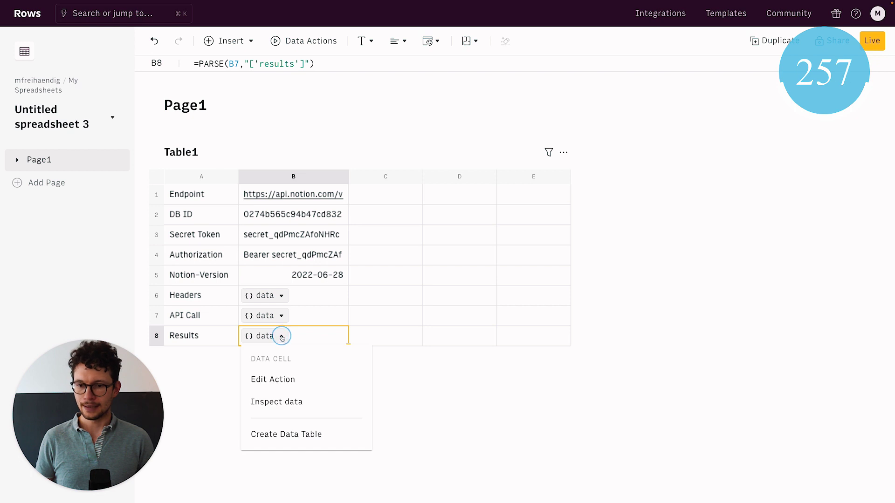
left_click(279, 437)
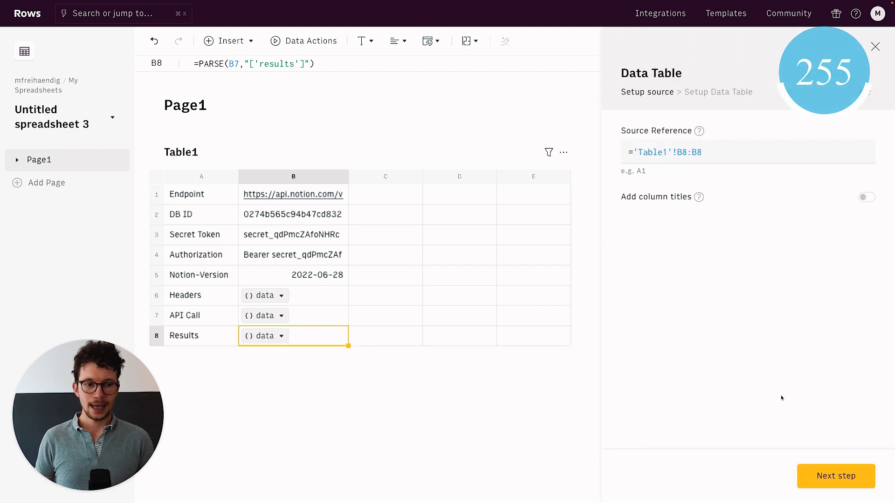
left_click(822, 468)
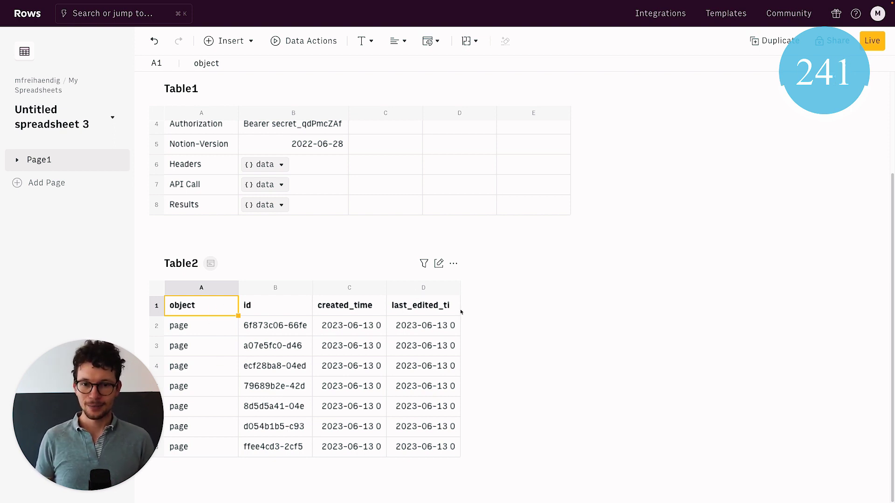
Step: Edit the setup of Table2 and remove the columns object, id, created_time and last_edited_time
left_click(439, 270)
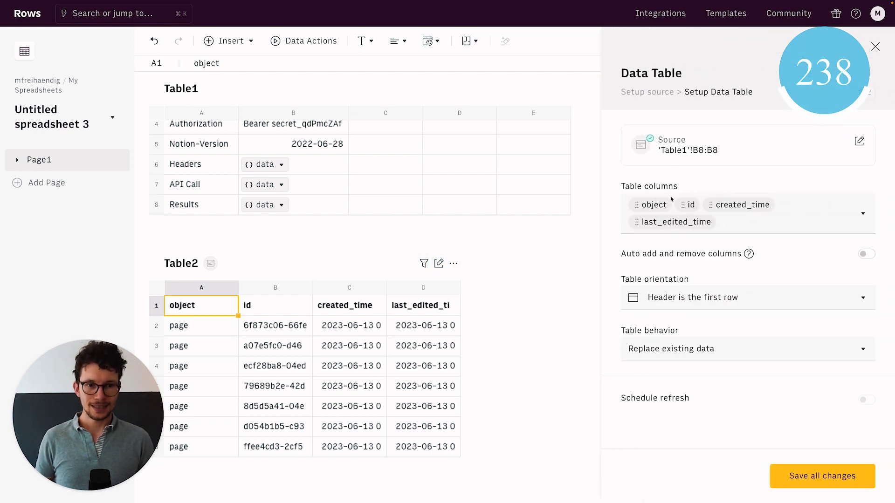
left_click(738, 224)
key("BackSpace")
key("BackSpace")
key("BackSpace")
key("BackSpace")
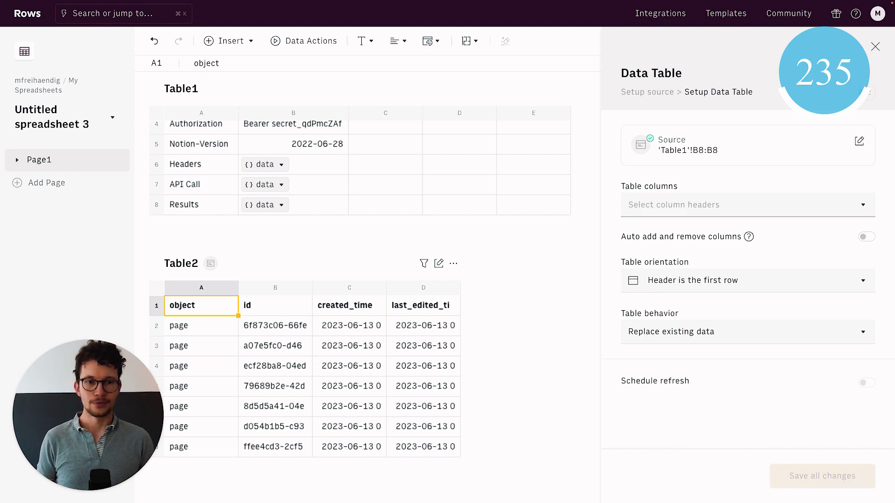
Step: Add the number fields of Low Value Work (Hours) and Social Media (Hours), under properties, as table columns
left_click(864, 207)
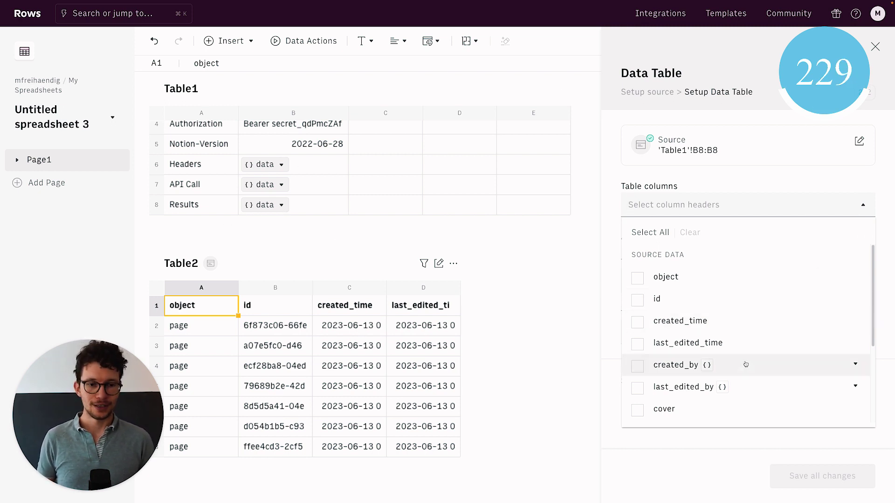
scroll(737, 364, "down", 5)
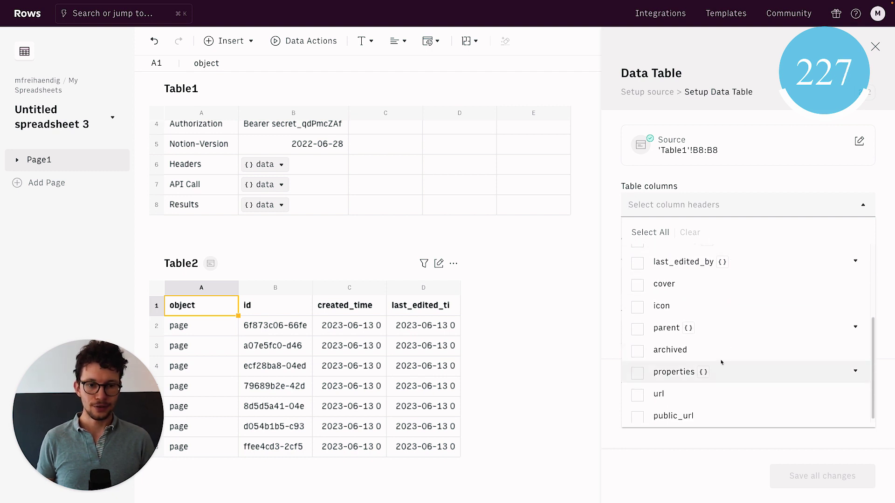
left_click(856, 368)
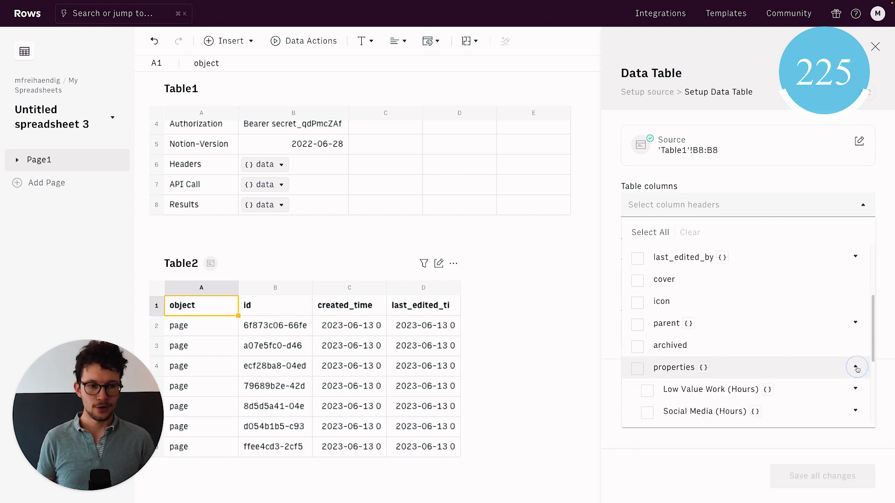
scroll(854, 327, "down", 4)
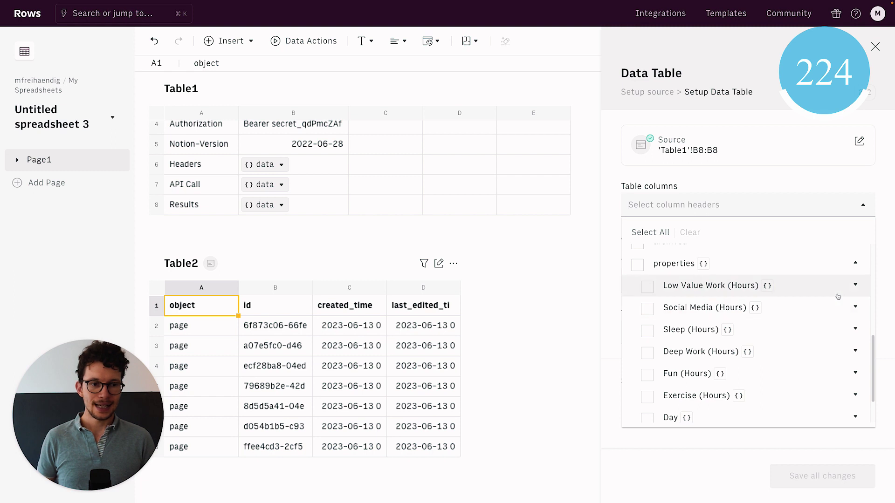
left_click(856, 286)
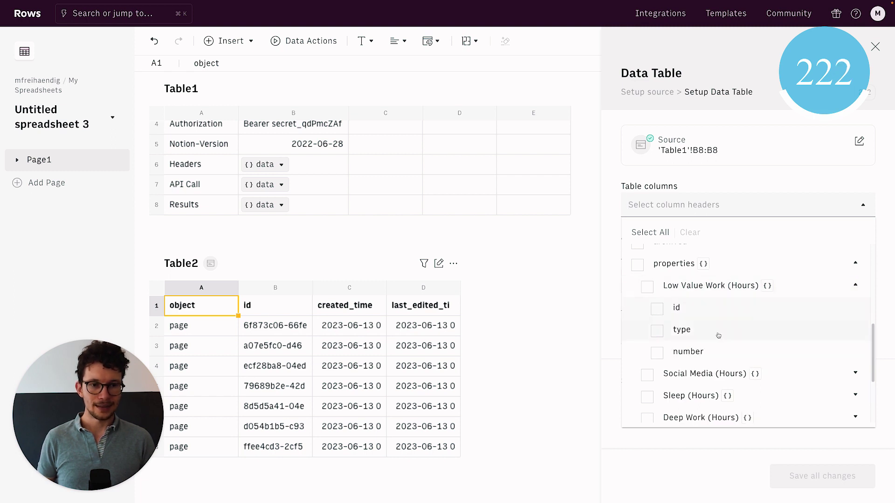
left_click(658, 352)
scroll(749, 365, "down", 2)
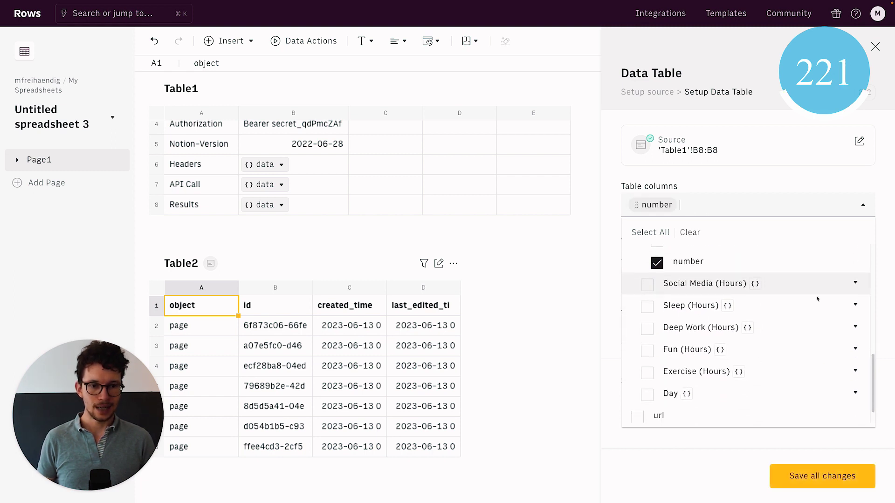
left_click(856, 282)
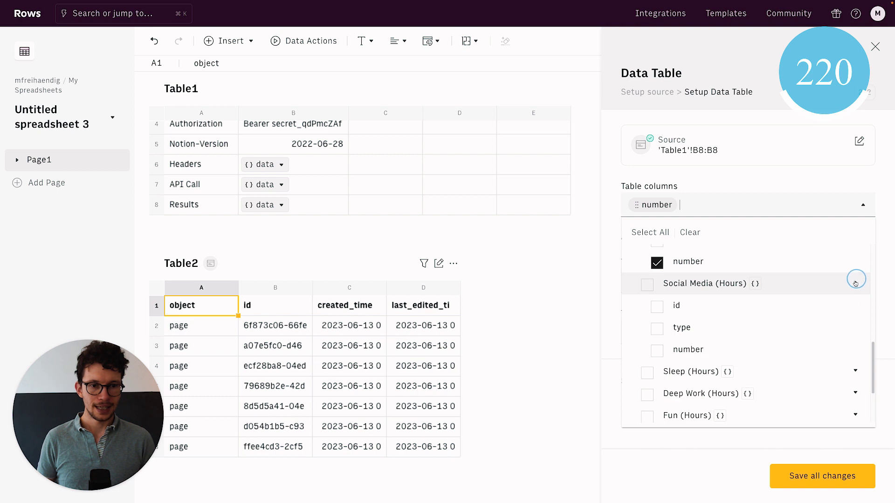
left_click(658, 350)
Step: Add the number fields of Sleep (Hours) and Deep Work (Hours) as table columns
left_click(855, 283)
left_click(856, 284)
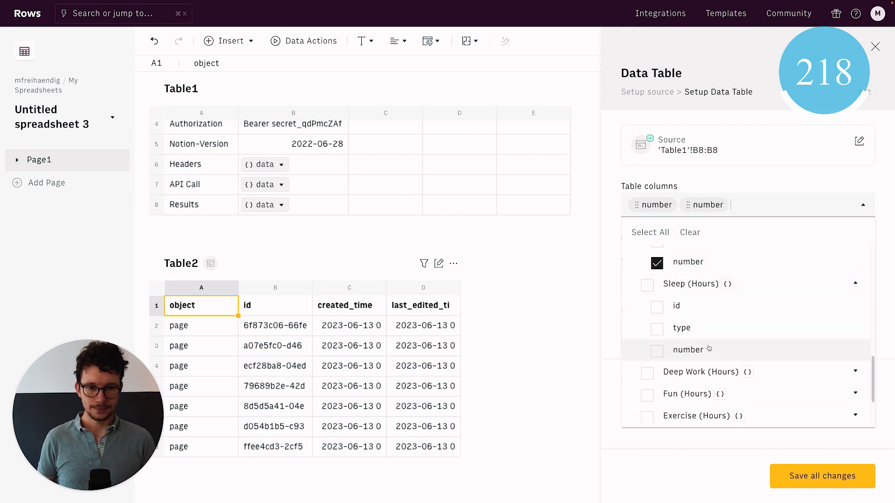
left_click(657, 351)
left_click(837, 375)
scroll(835, 375, "down", 3)
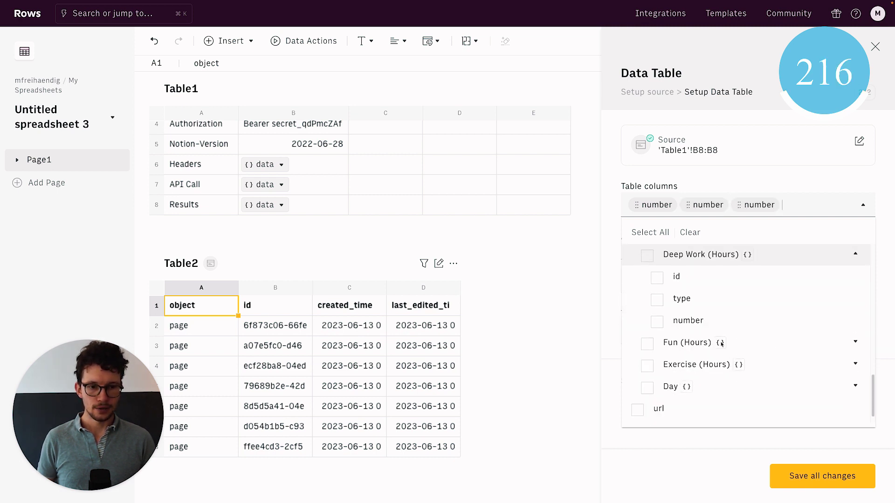
left_click(657, 321)
Step: Add the number fields of Fun (Hours) and Exercise (Hours) as table columns
left_click(855, 343)
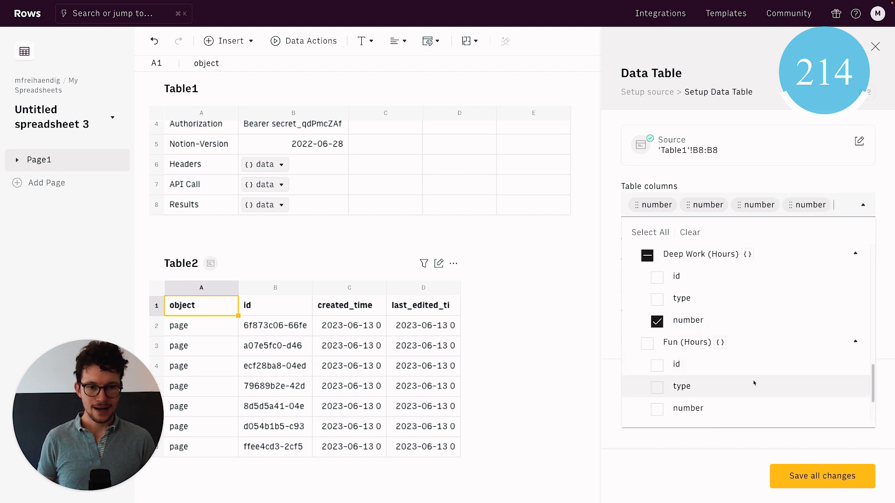
scroll(755, 380, "down", 2)
left_click(712, 356)
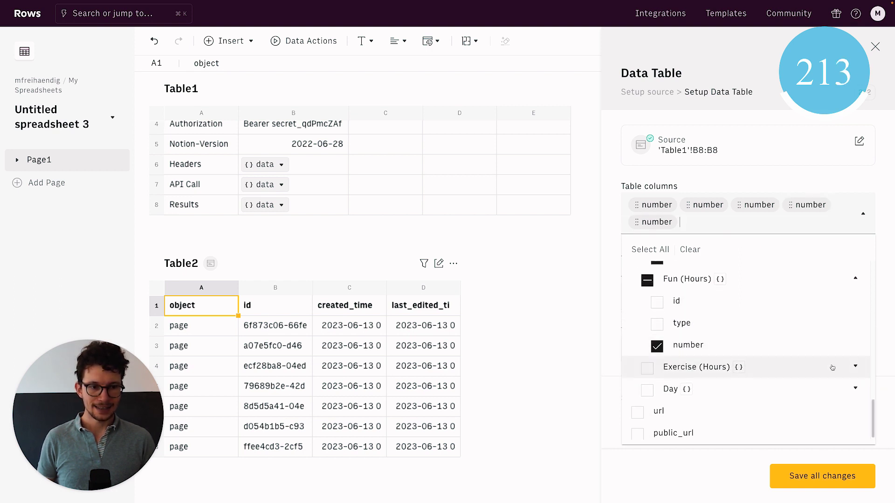
left_click(855, 374)
scroll(685, 410, "down", 2)
left_click(657, 368)
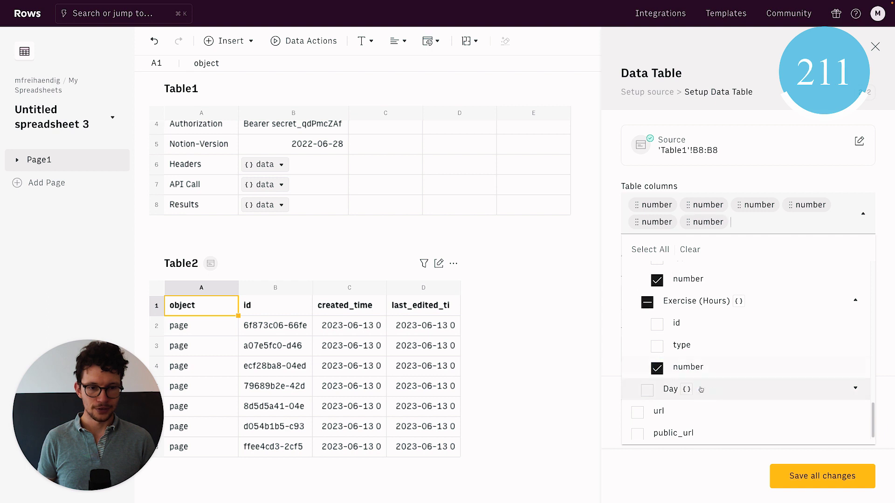
Step: Add the plain_text field from the title of the Day property as a table column
left_click(795, 389)
scroll(699, 373, "down", 2)
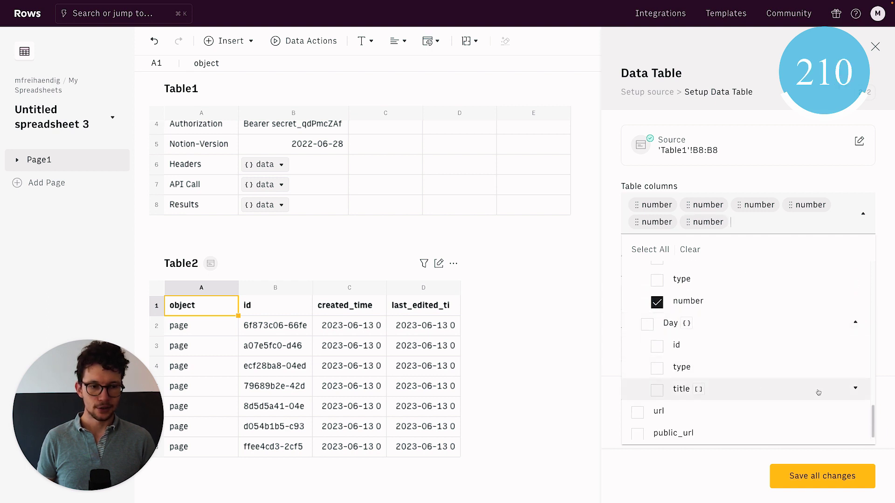
left_click(817, 391)
scroll(795, 393, "down", 2)
scroll(740, 403, "down", 1)
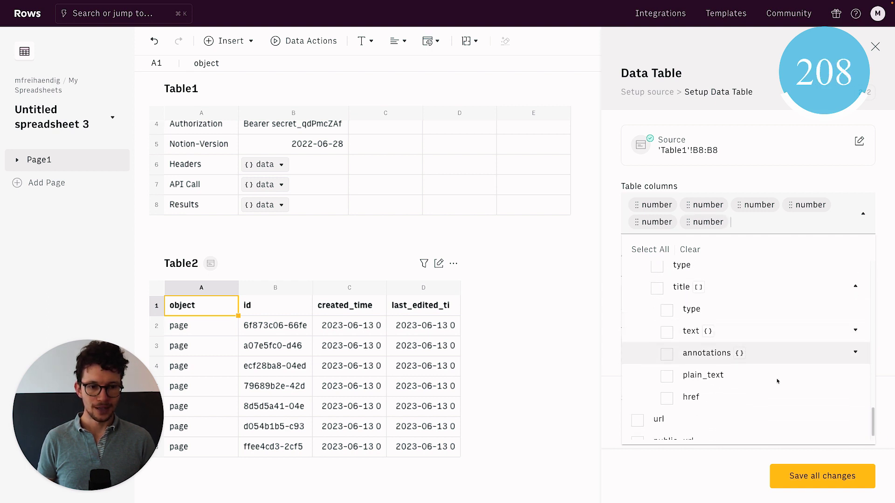
left_click(666, 375)
scroll(713, 395, "down", 1)
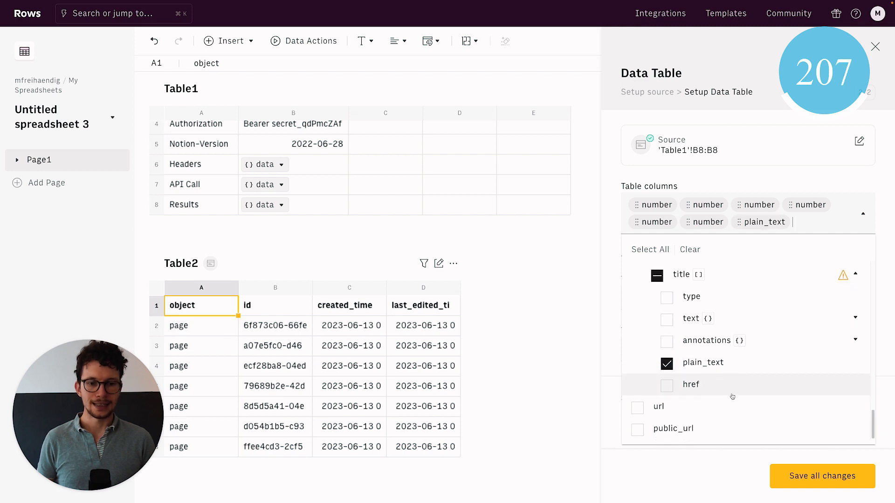
Step: Save the column selection for Table2 and rename the properties.Low Value Work (Hours).number header as Low Value Work
left_click(799, 476)
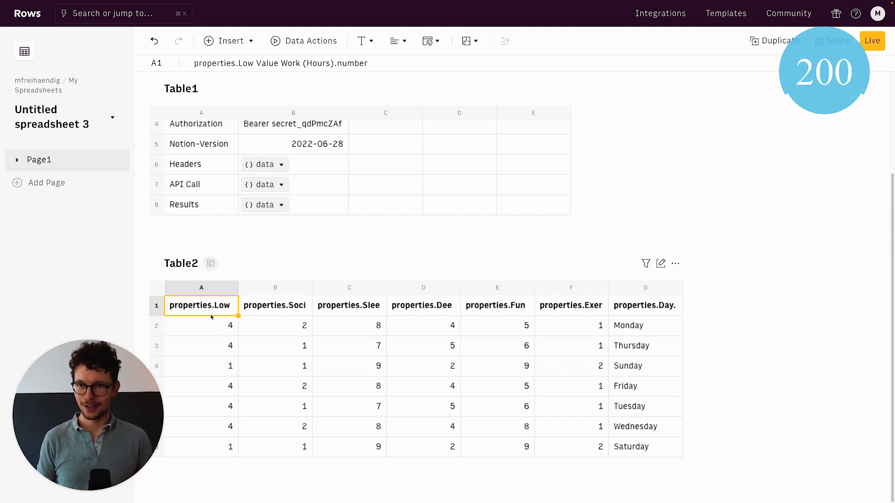
key("Return")
key("super+a")
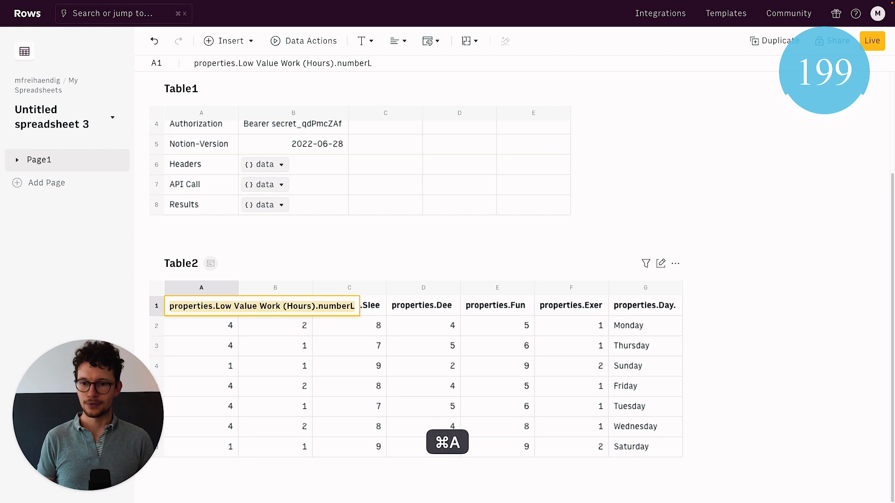
type("Low Value Work")
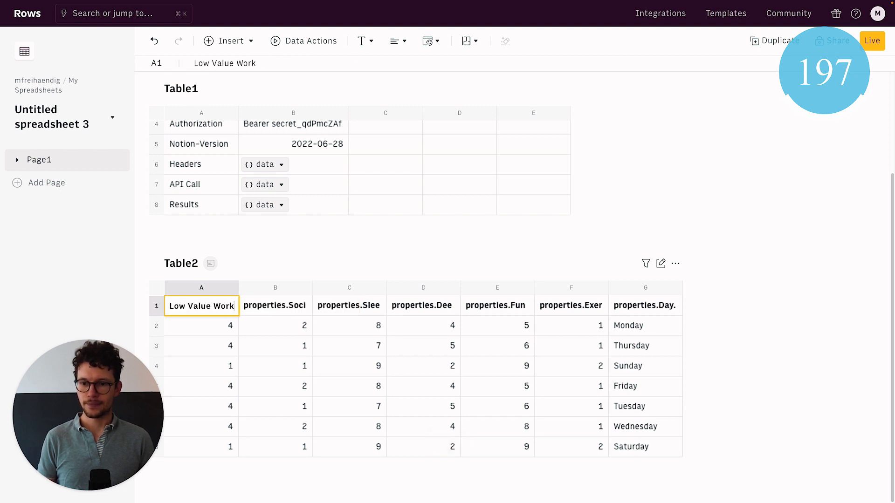
key("Return")
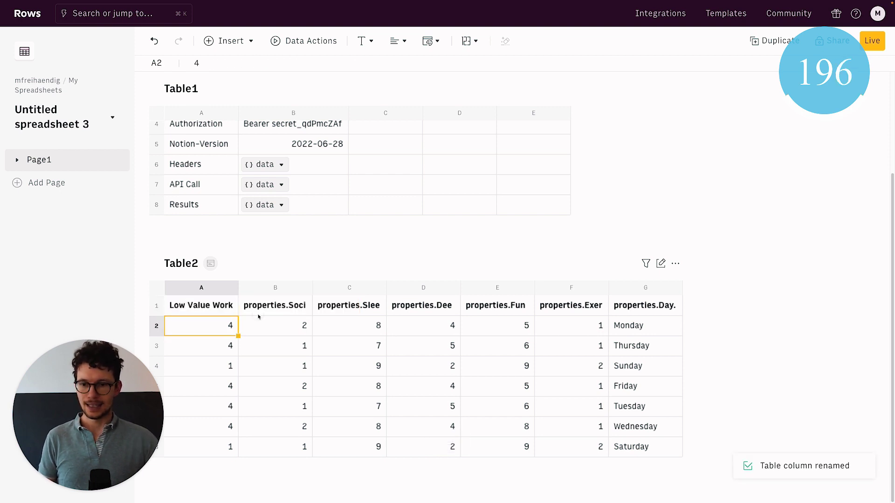
Step: Rename the properties.Social Media (Hours).number column of Table2 as Social Media
left_click(276, 313)
key("Return")
key("super+a")
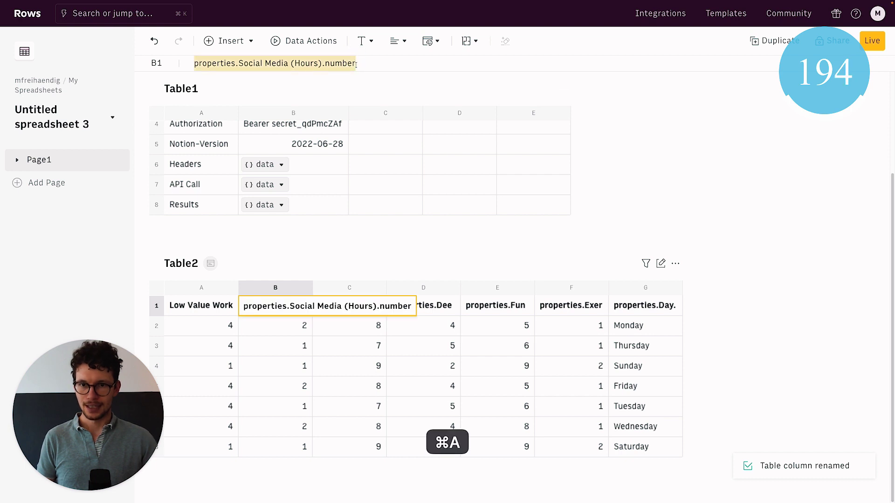
type("Social Media")
key("Return")
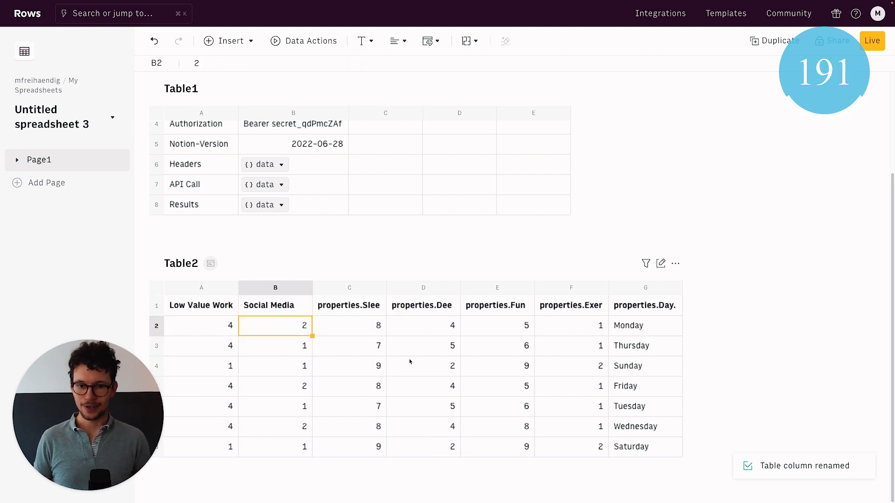
Step: Move the properties.Day.title.plain_text column to the front of Table2 and rename it Day
left_click(640, 288)
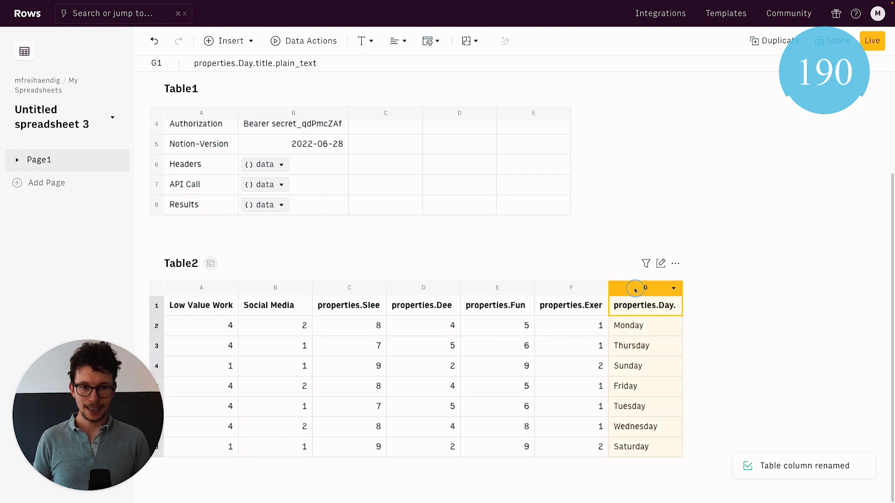
left_click_drag(634, 288, 212, 308)
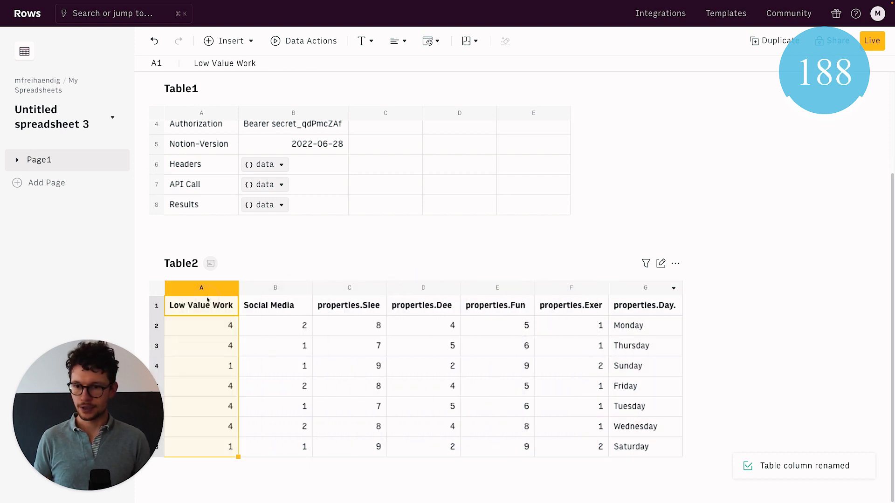
type("D")
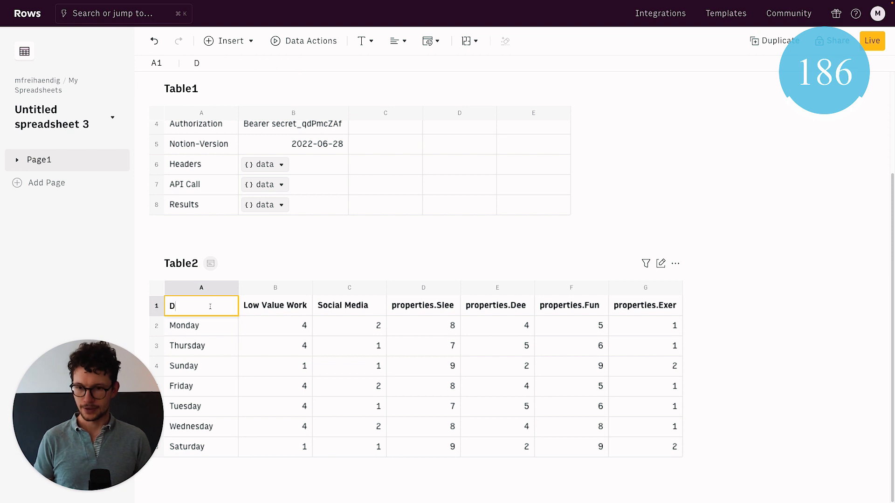
type("ay")
key("Return")
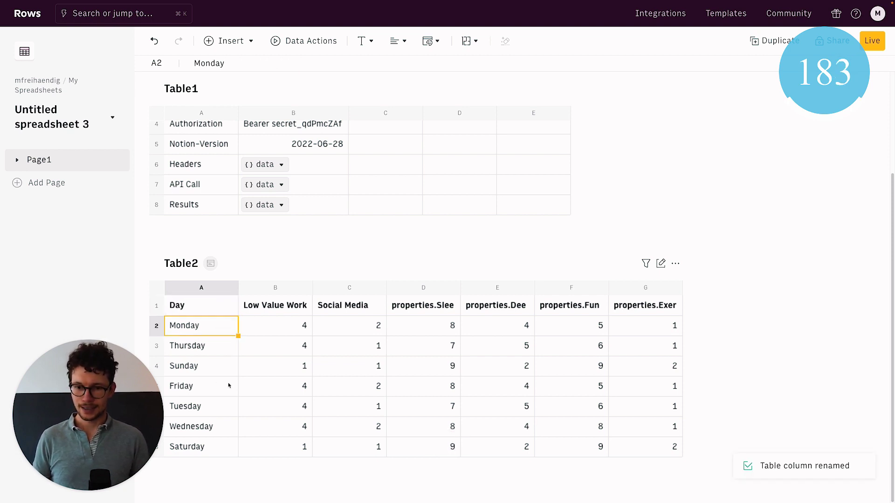
left_click(201, 294)
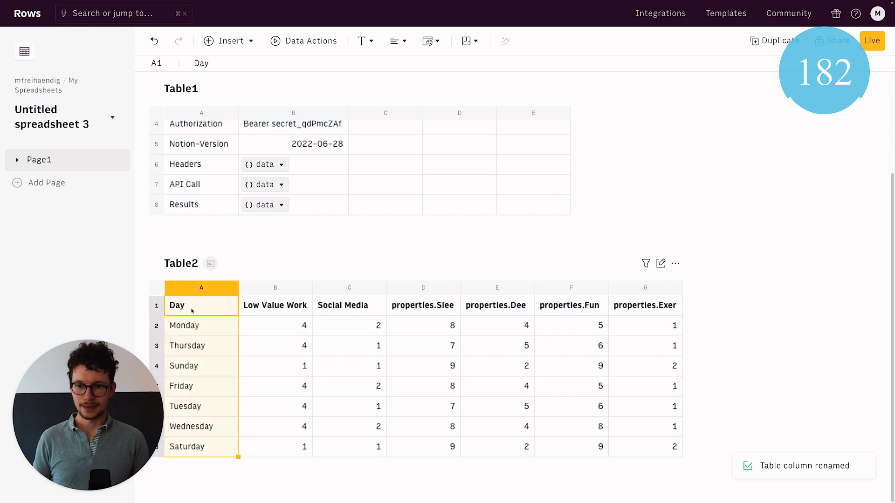
mouse_move(206, 290)
left_mouse_down()
mouse_move(268, 294)
mouse_move(175, 292)
mouse_move(205, 300)
left_mouse_up()
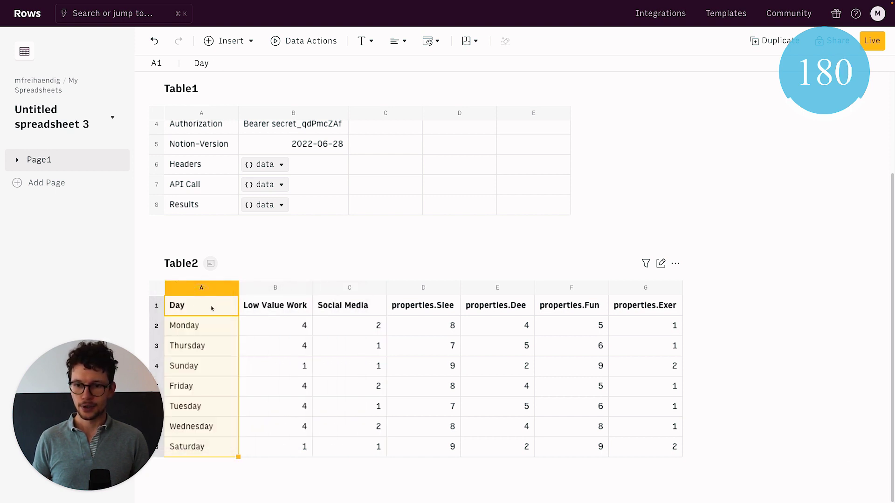
key("Return")
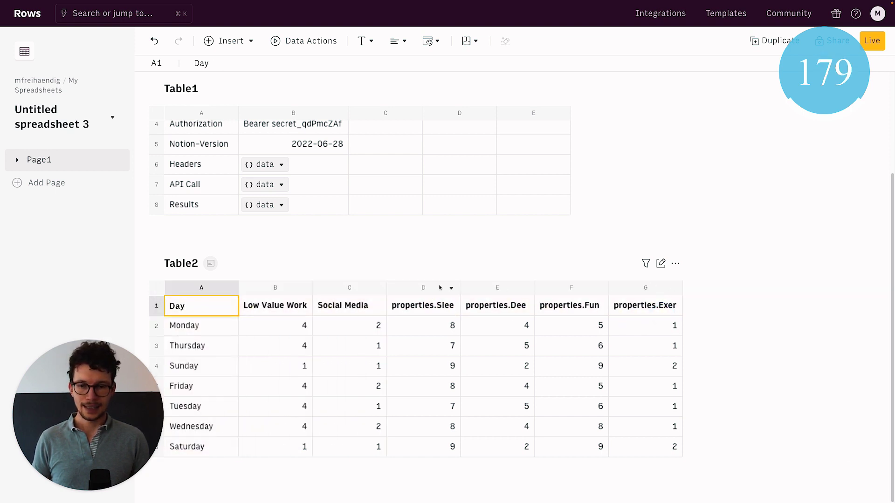
left_click(233, 326)
Step: Turn on filters for the header row of Table2 and select the Thursday cell in the Day column
left_click_drag(219, 306, 648, 304)
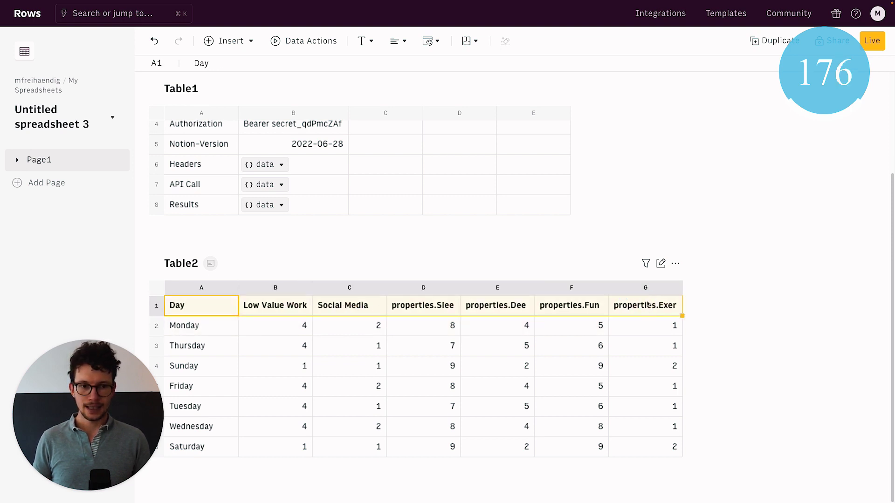
left_click(646, 264)
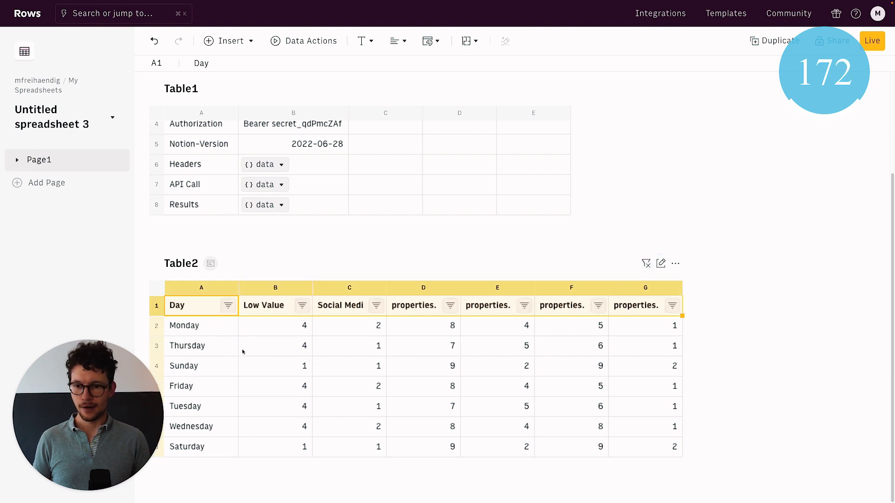
left_click(183, 347)
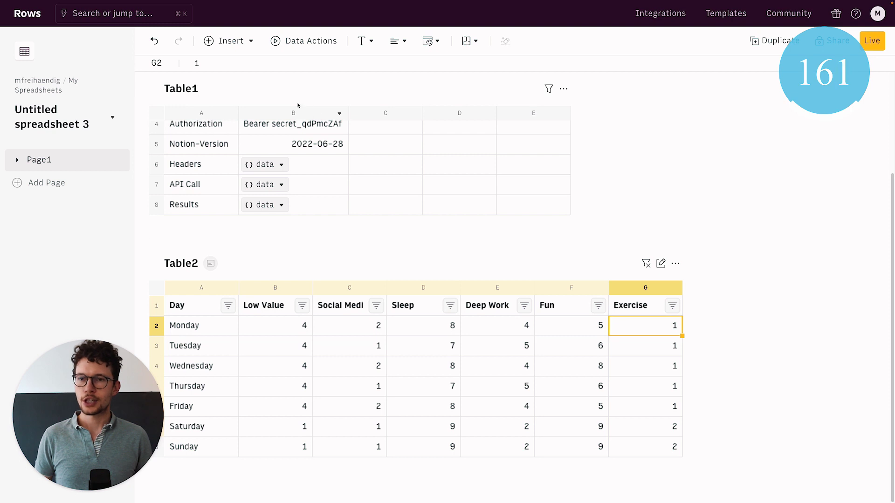
Step: Insert a chart below Table2 and set its chart type to Pie
left_click(229, 45)
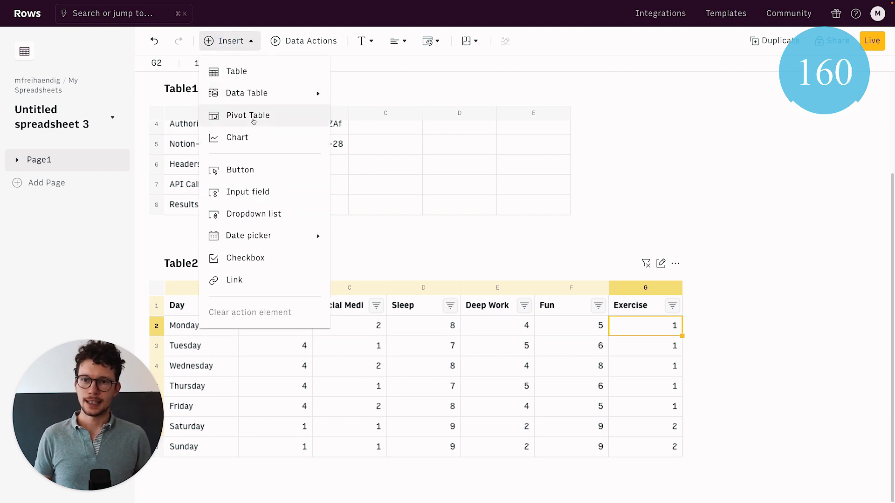
left_click(237, 138)
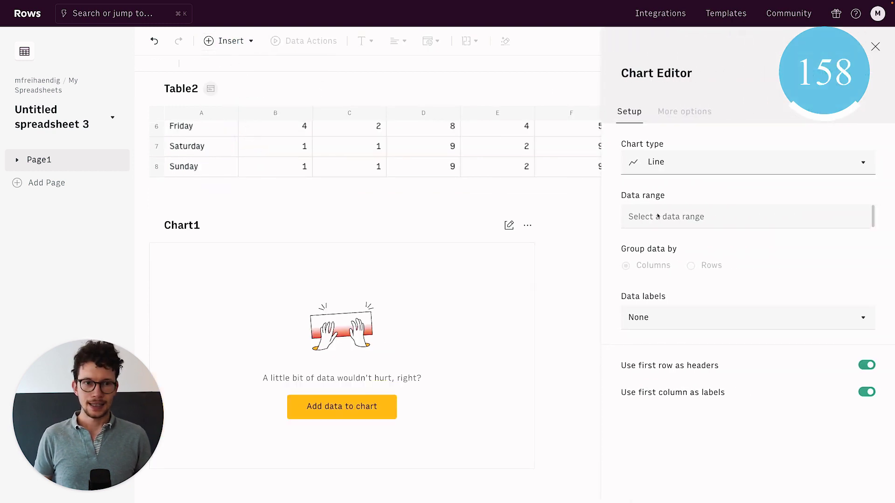
left_click(684, 158)
left_click(653, 319)
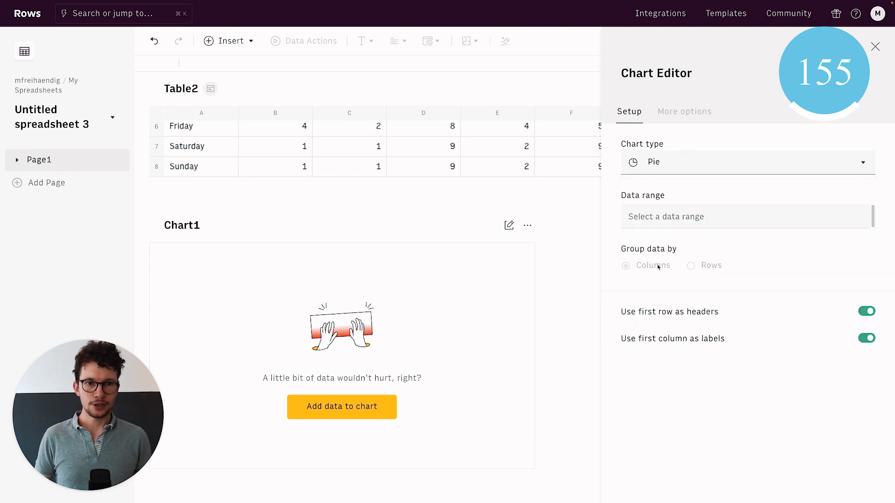
Step: Set the pie chart's data range to 'Table2'!A1:G8
scroll(434, 208, "up", 4)
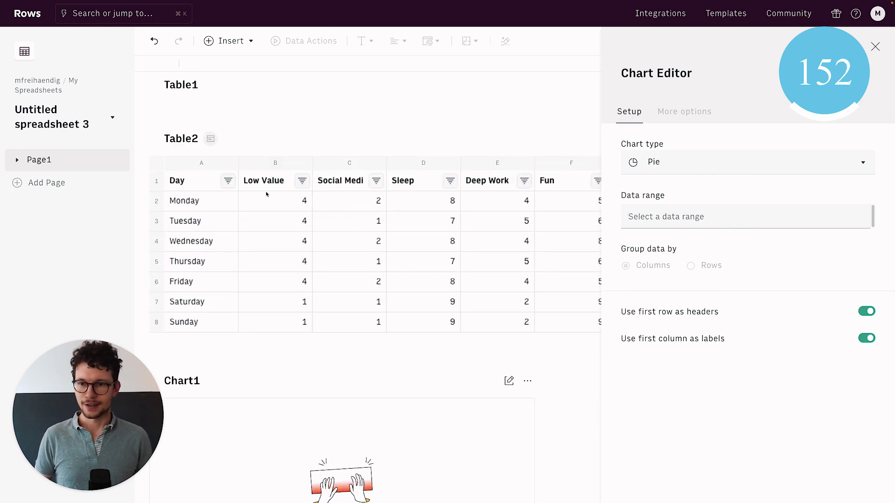
left_click_drag(205, 184, 589, 324)
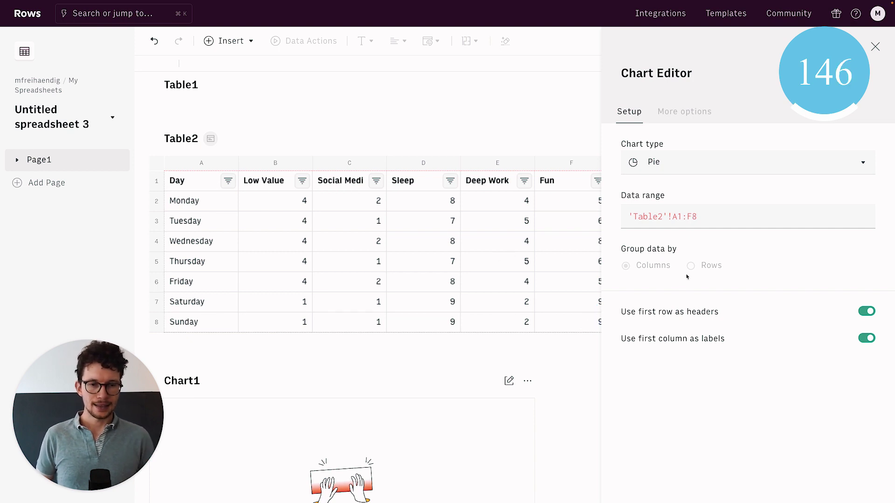
left_click(691, 216)
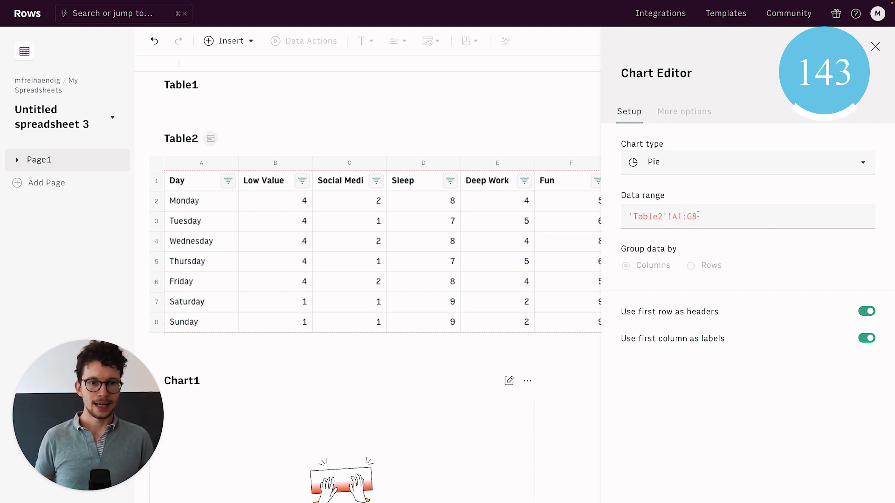
key("Return")
Step: Review the pie chart's main axis, series, colour and additional text settings alongside Table2, and close the chart editor
scroll(556, 280, "down", 5)
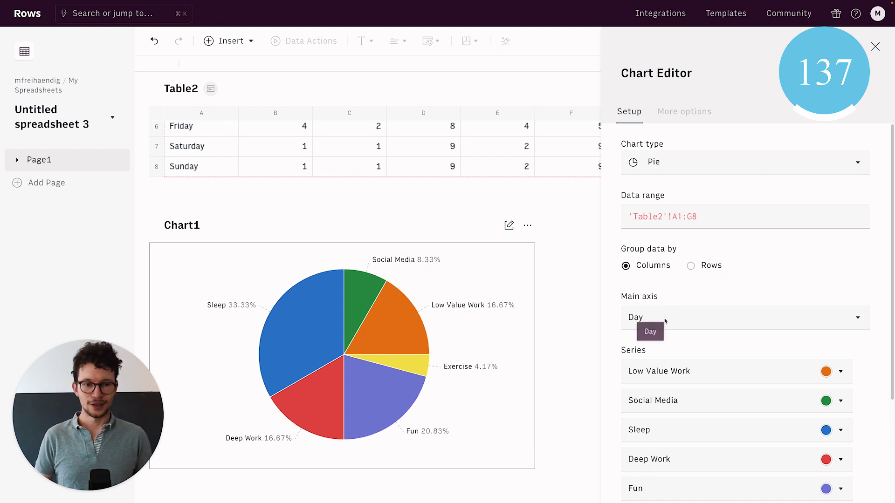
scroll(657, 321, "down", 3)
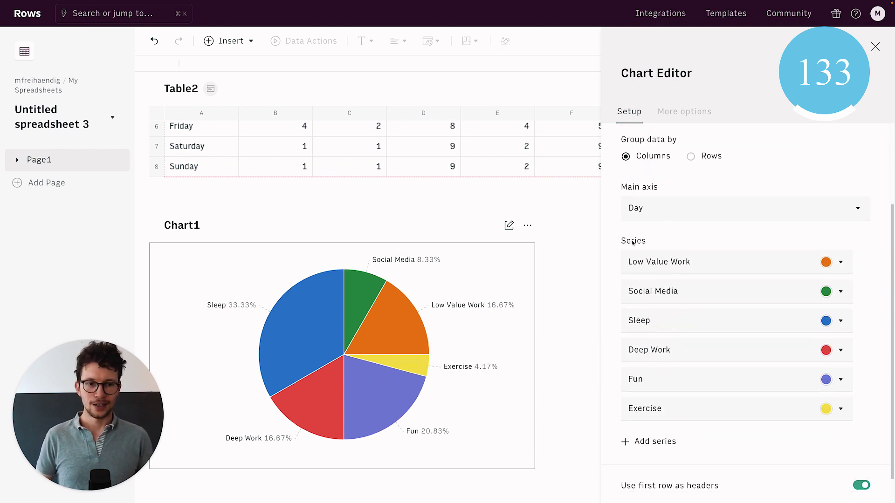
scroll(799, 316, "down", 1)
left_click(824, 232)
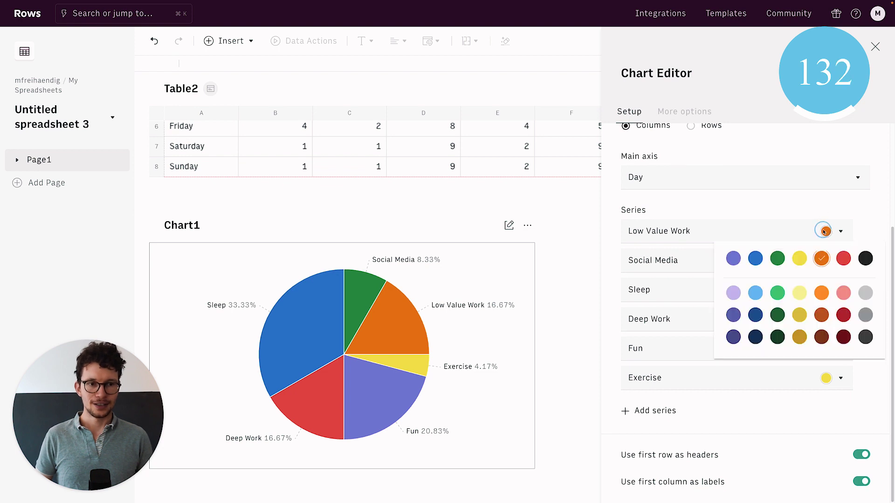
left_click(789, 202)
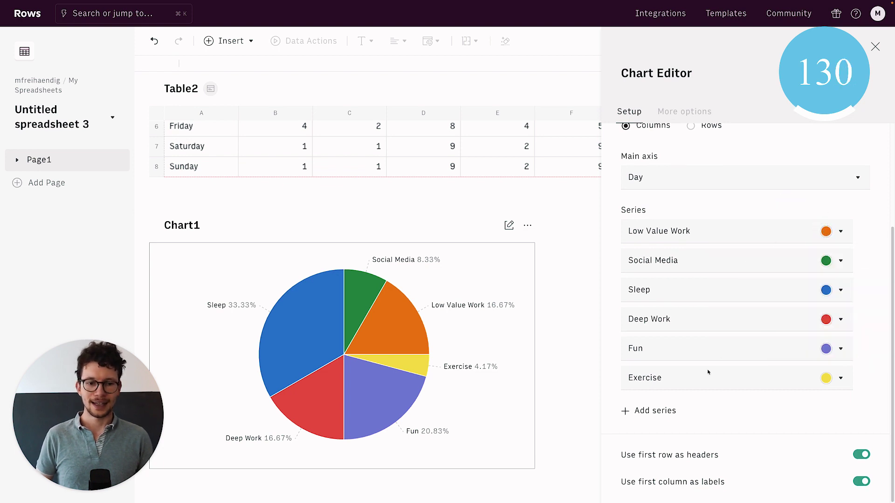
scroll(665, 419, "up", 3)
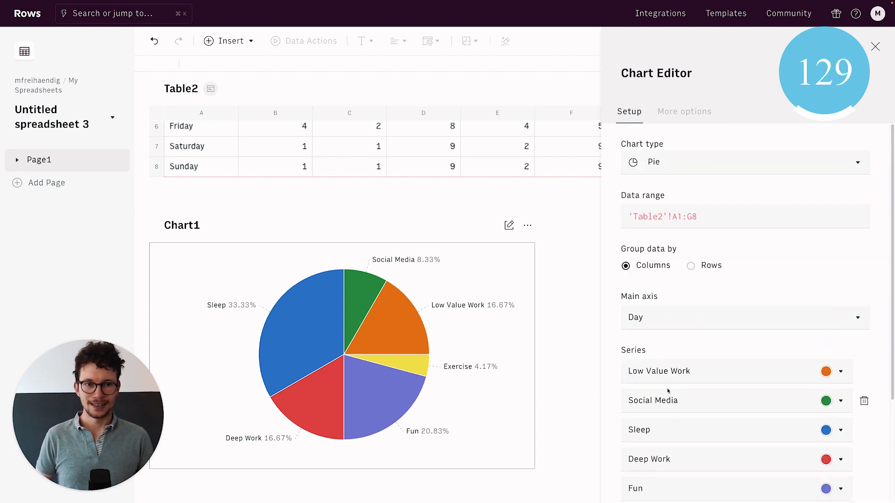
left_click(694, 111)
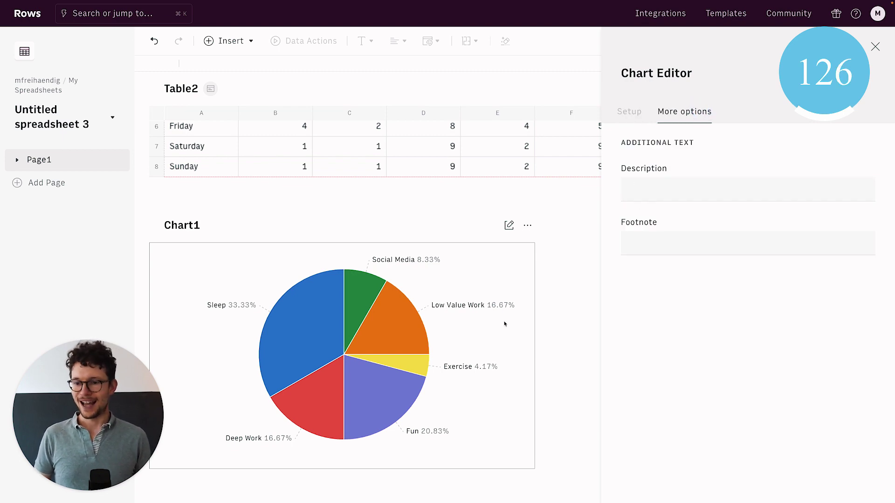
scroll(425, 287, "up", 3)
scroll(426, 289, "down", 2)
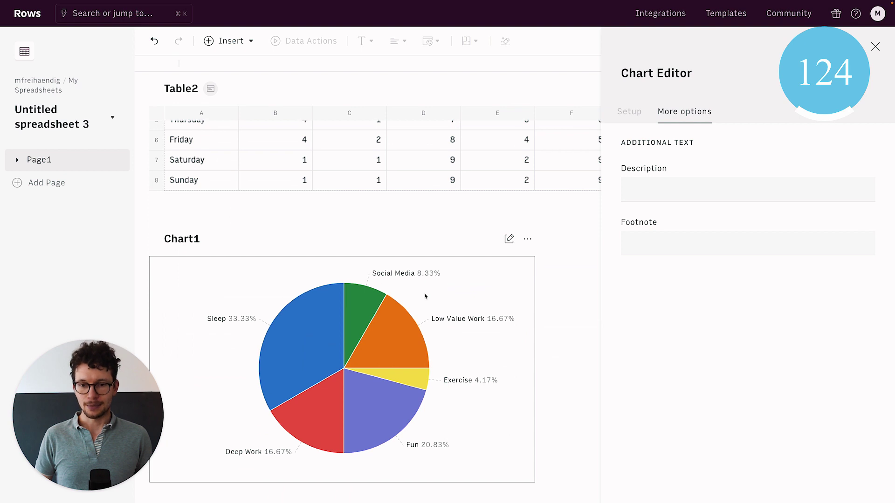
scroll(426, 296, "up", 4)
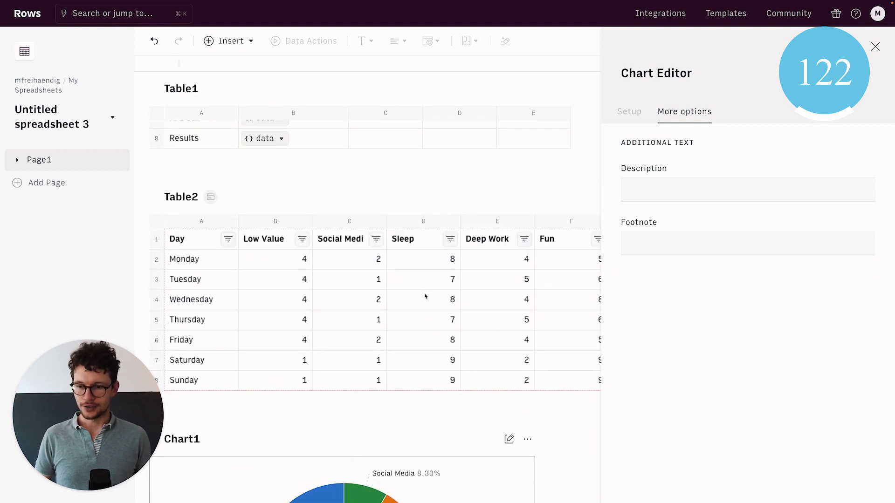
scroll(425, 296, "down", 4)
left_click(591, 307)
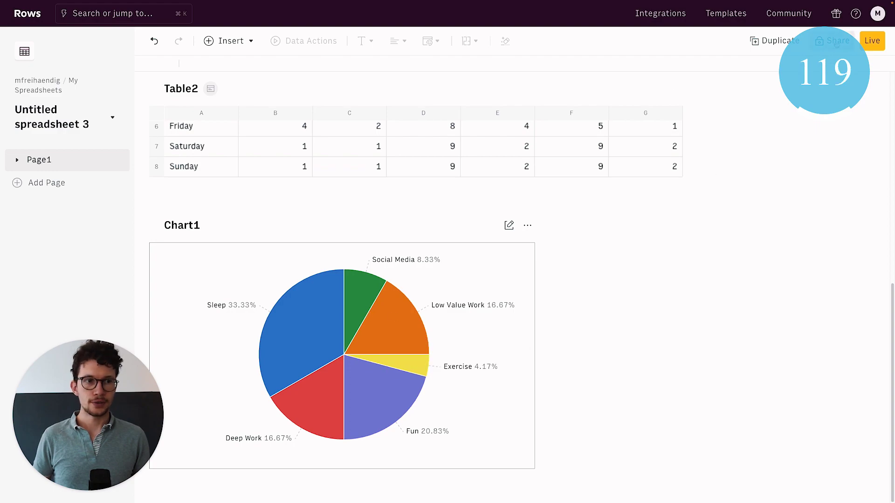
Step: Enable private sharing of the spreadsheet with a link and close the sharing settings
left_click(837, 41)
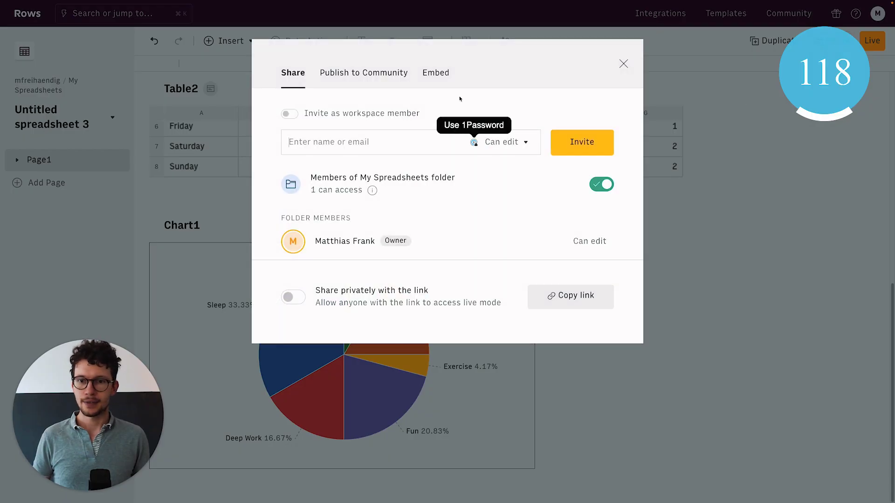
left_click(291, 297)
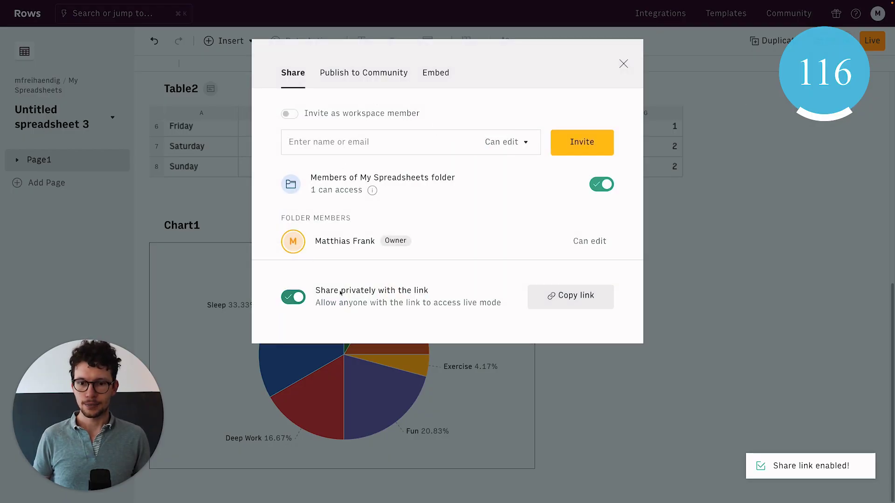
left_click(624, 64)
Step: Open the embed settings for Chart1 and copy its embed URL
left_click(525, 229)
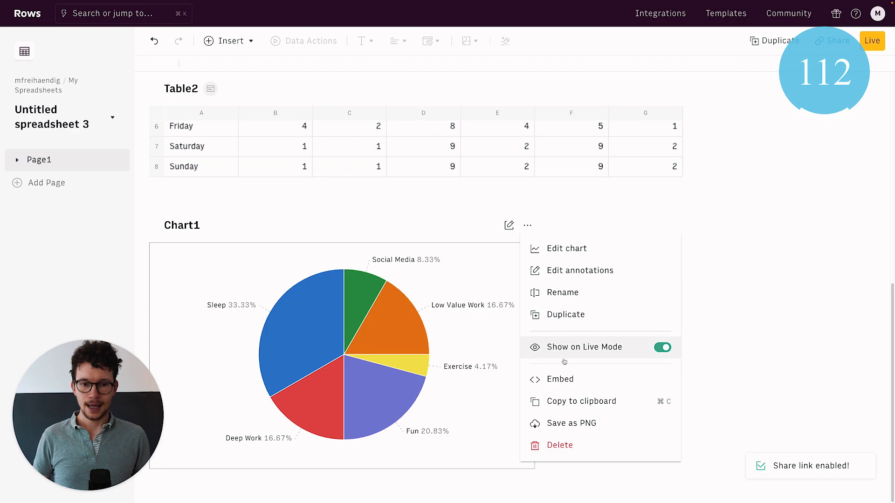
left_click(562, 377)
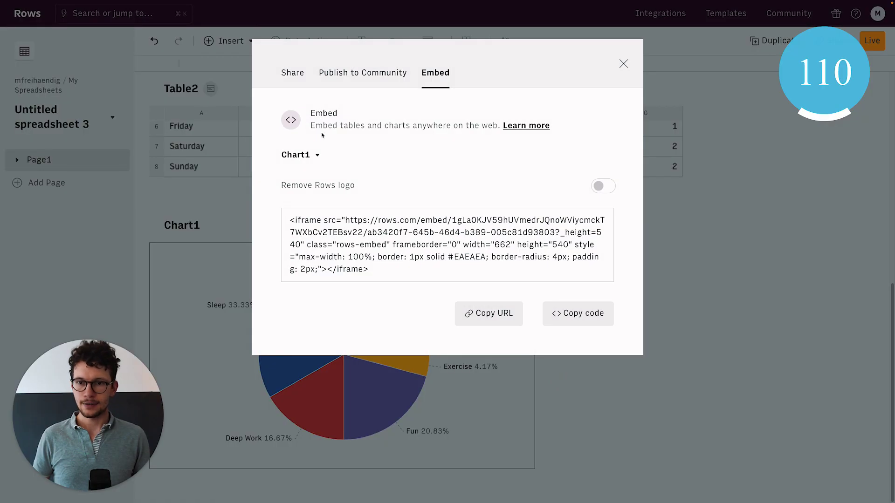
left_click(504, 314)
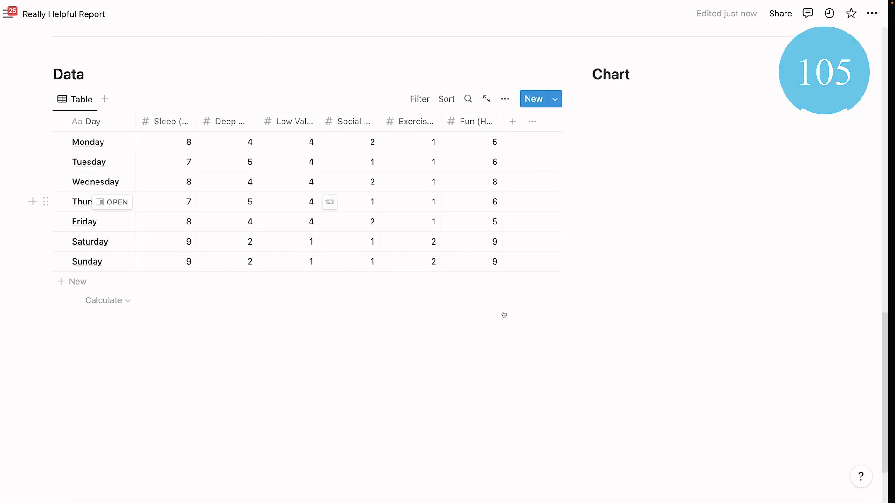
Step: Switch to the Notion report, embed the copied chart URL under the Chart heading and slightly reduce the embed's height
left_click(648, 132)
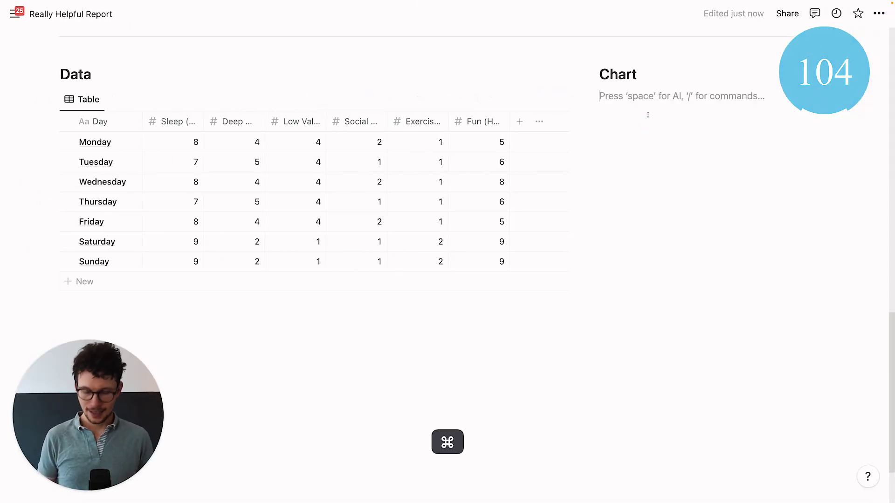
key("super+v")
left_click(738, 178)
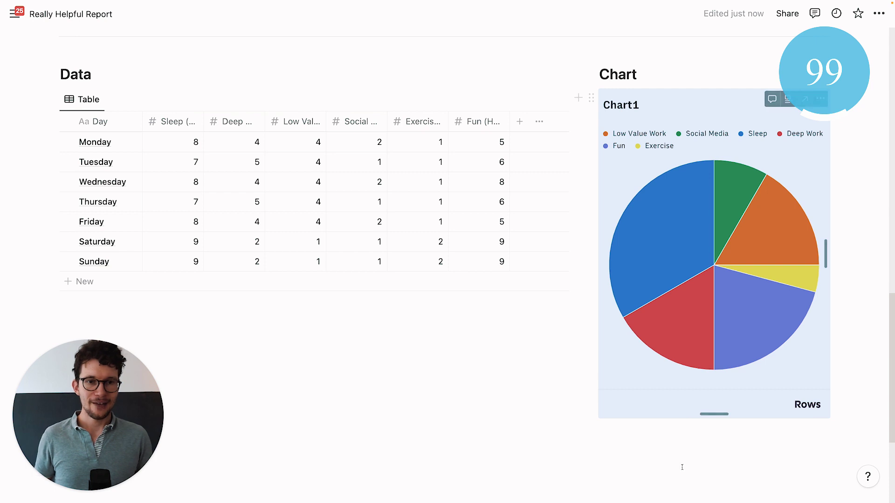
left_click_drag(716, 415, 714, 397)
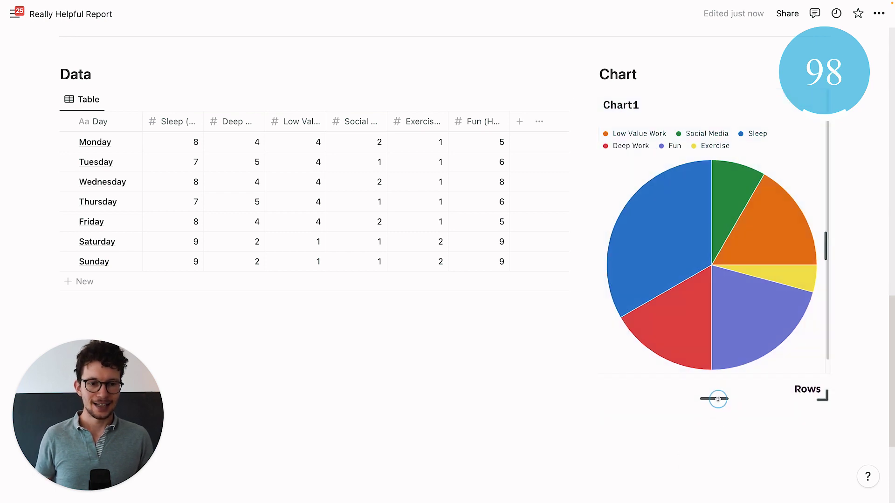
left_click(700, 466)
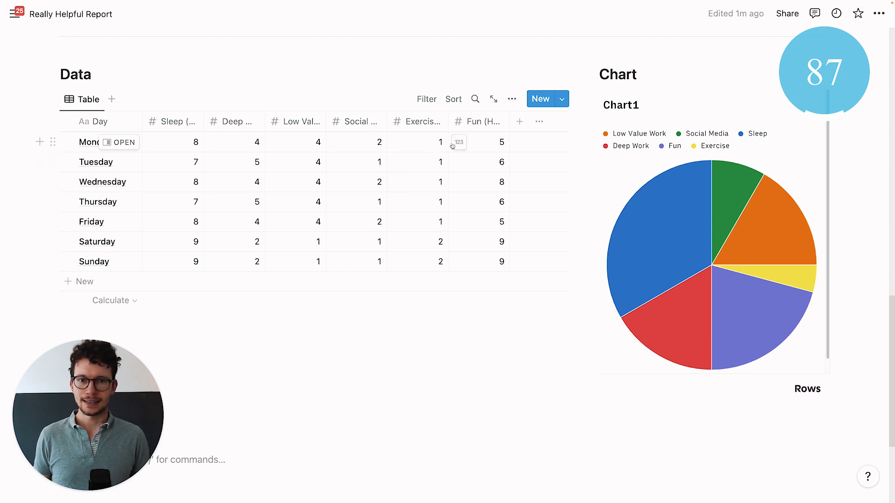
Step: Set Monday's Fun value in the Data table to 45
left_click(480, 143)
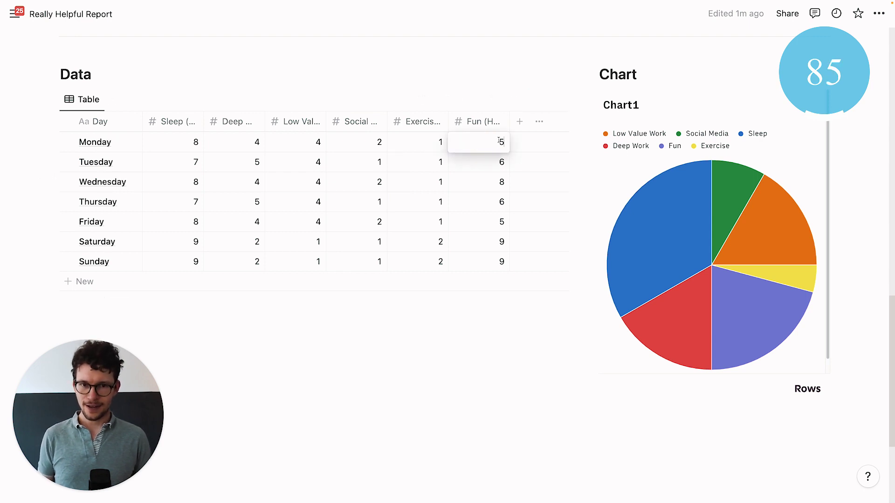
key("Left")
type("1")
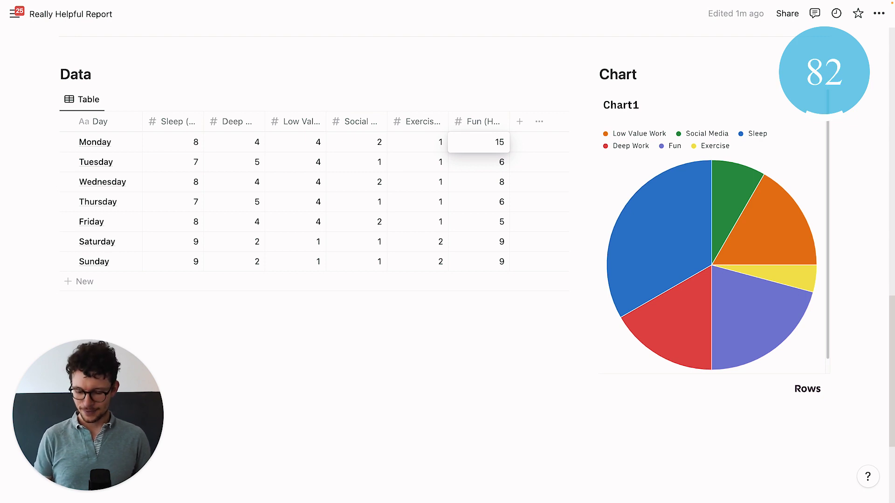
key("BackSpace")
type("4")
key("Return")
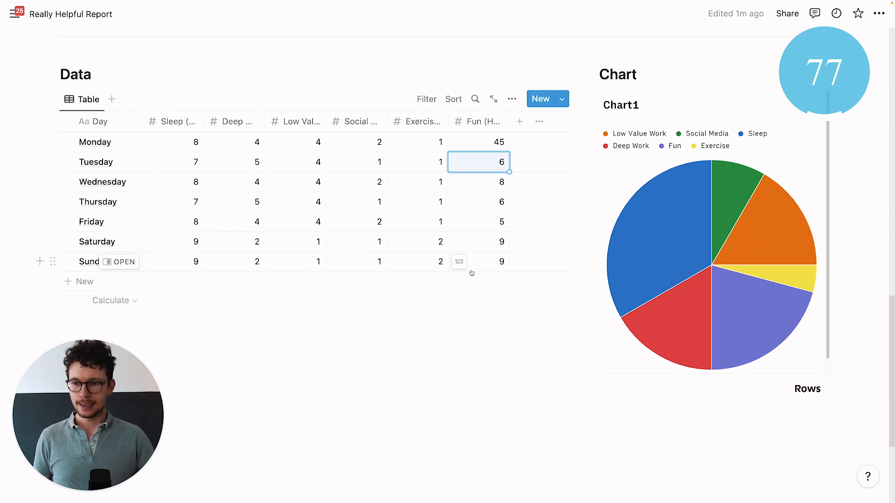
Step: Switch to Rows, rerun the POST formula in cell B7 of Table1, and check Table2 and the chart embedded in Notion
key("ctrl+Right")
scroll(372, 345, "down", 3)
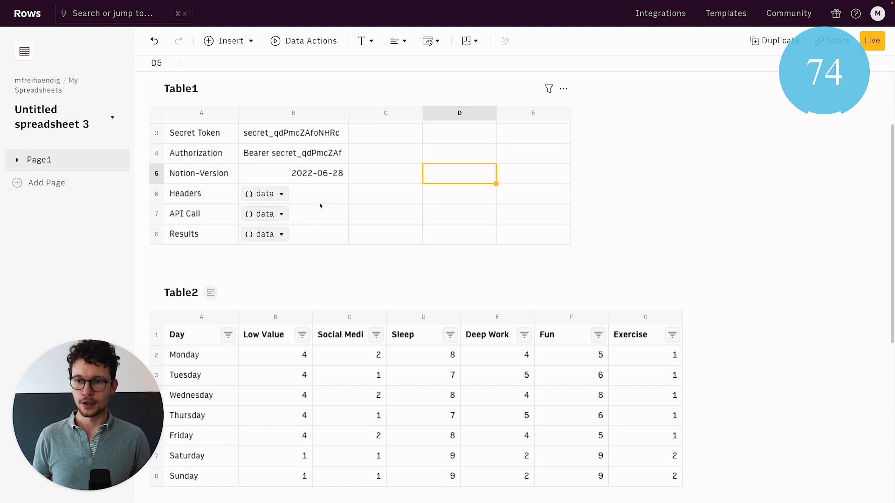
left_click(316, 218)
left_click(294, 62)
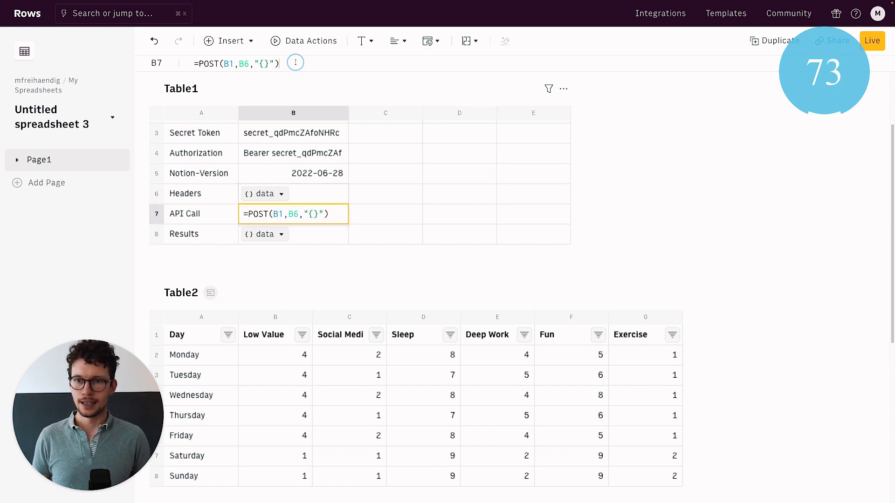
key("Return")
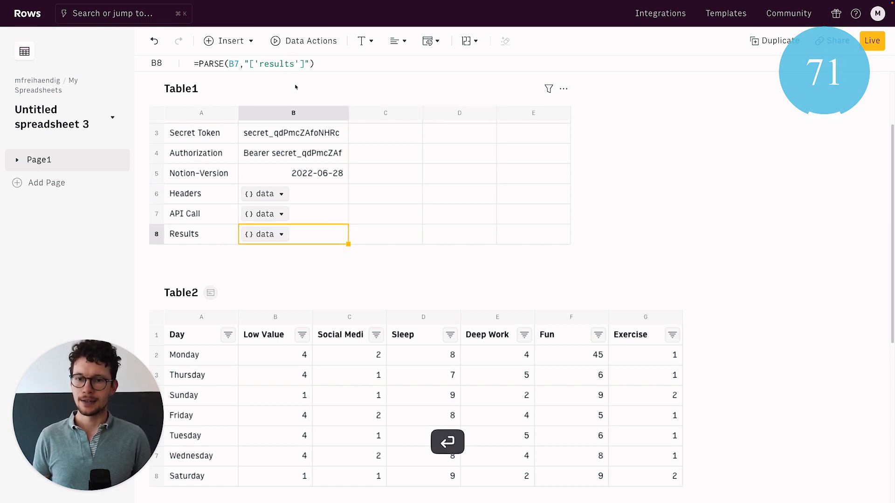
scroll(589, 358, "down", 7)
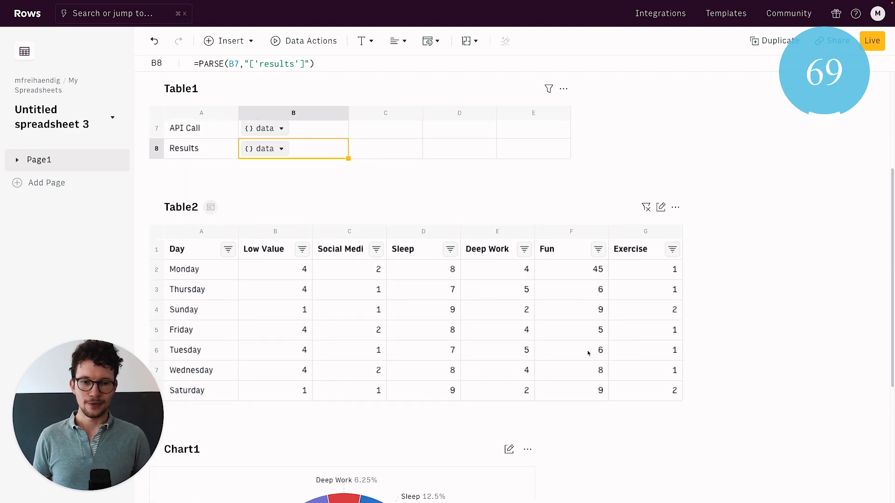
mouse_move(289, 348)
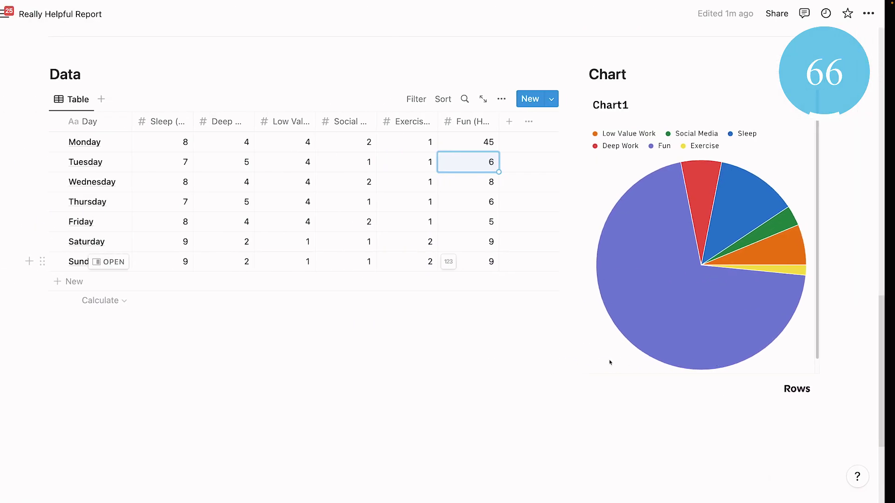
mouse_move(642, 243)
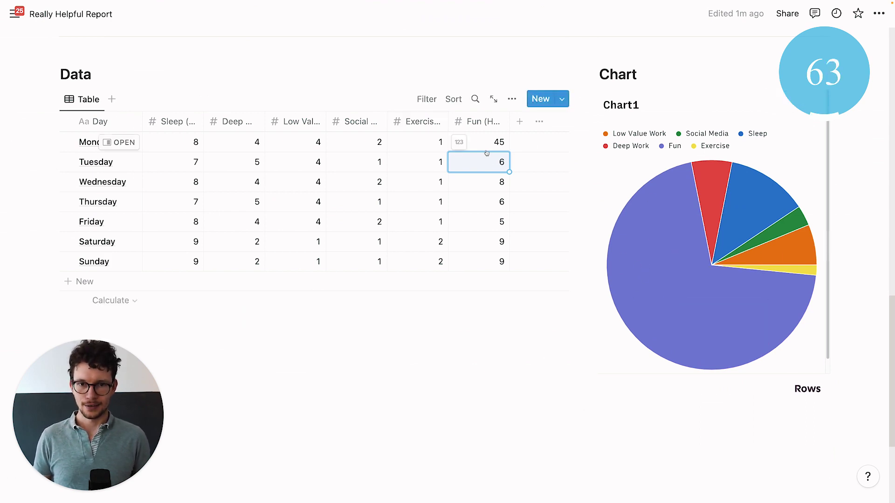
mouse_move(675, 236)
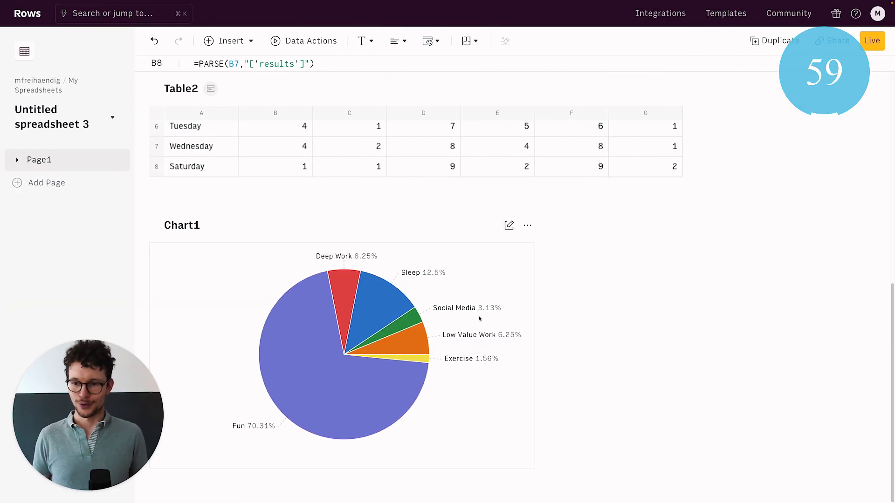
Step: Add a row below Results in Table1 and label it Schedule in cell A9
scroll(466, 317, "up", 5)
scroll(467, 317, "up", 3)
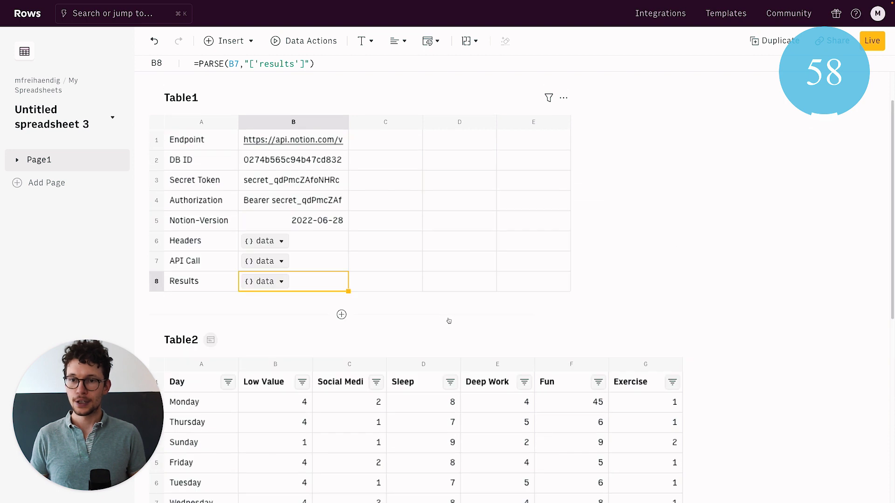
left_click(217, 287)
key("Return")
key("Return")
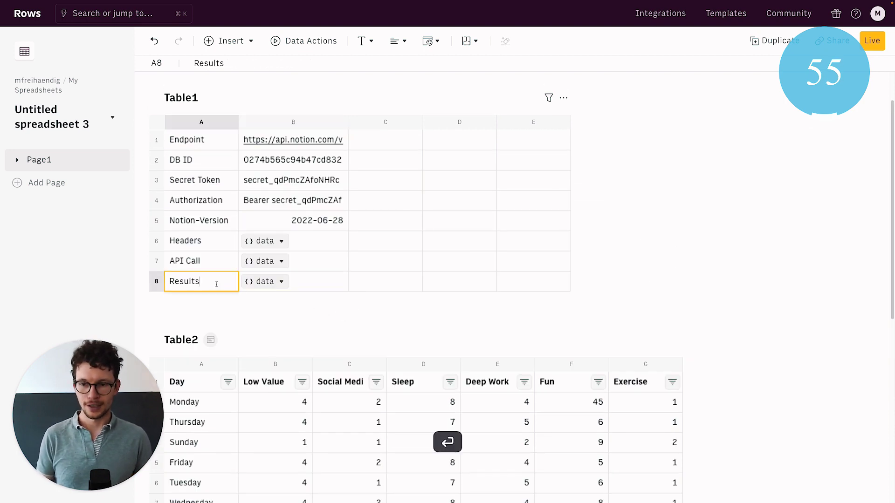
type("Schedule")
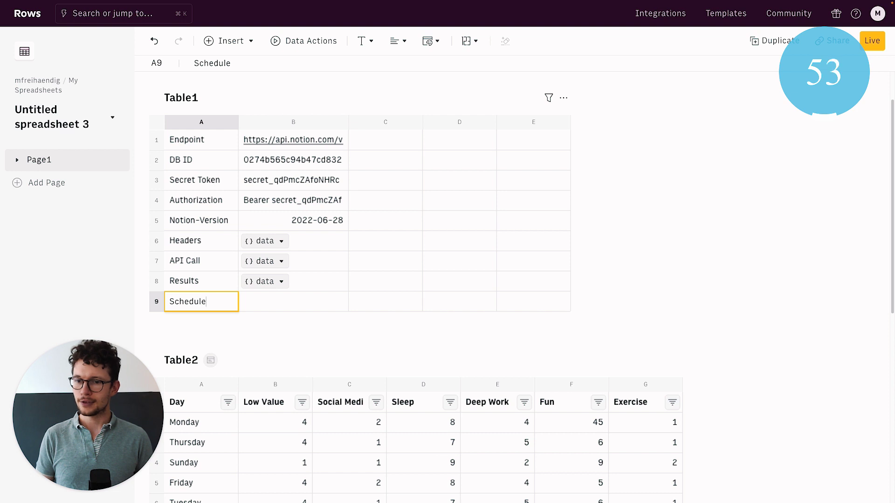
Step: Enter the formula =REFRESH(B8,30,"min") in cell B9 next to the Schedule label
key("Tab")
type("=")
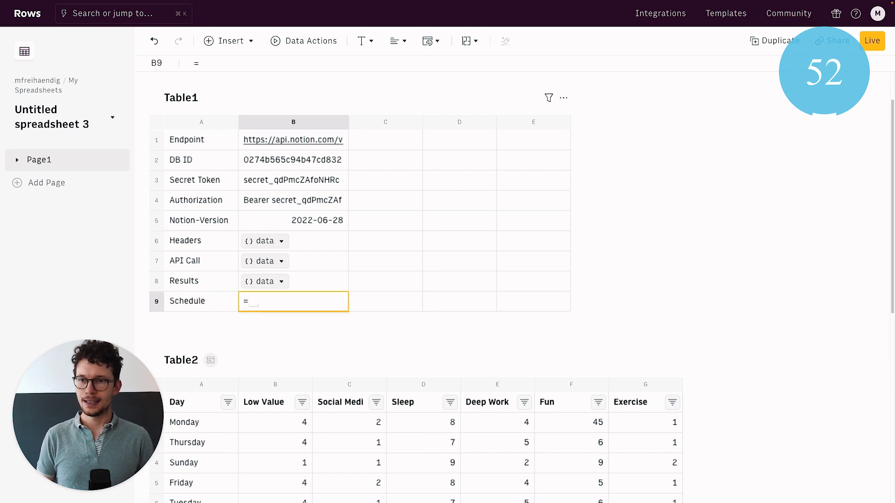
type("REFRESH(")
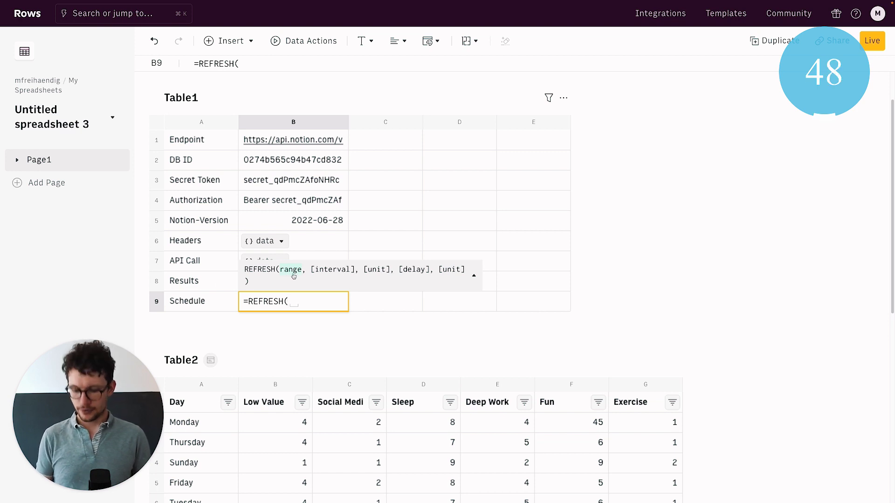
type("B8")
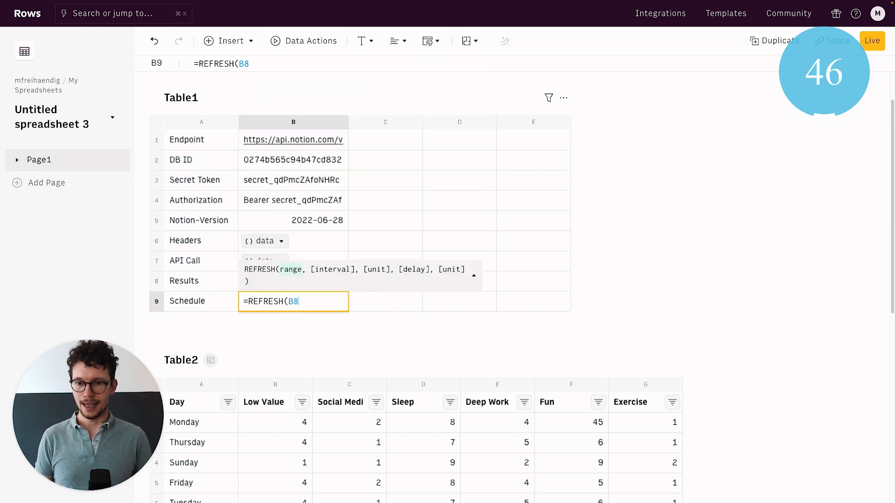
type(",")
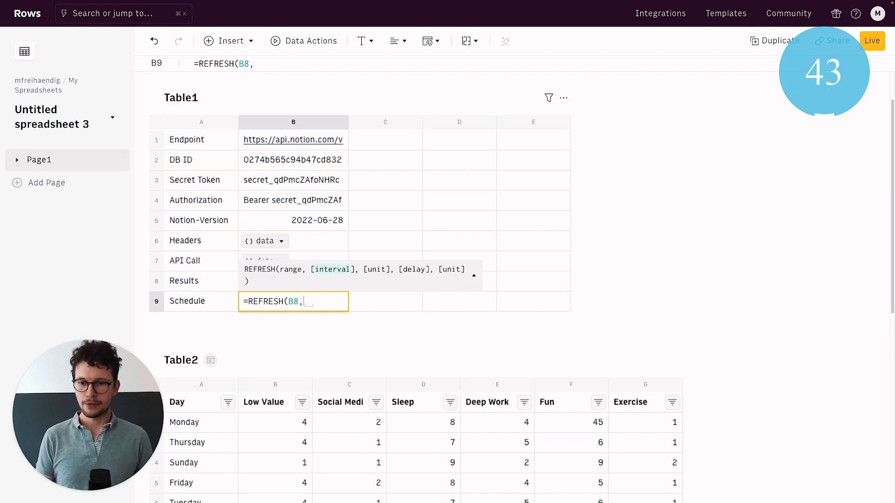
type("30")
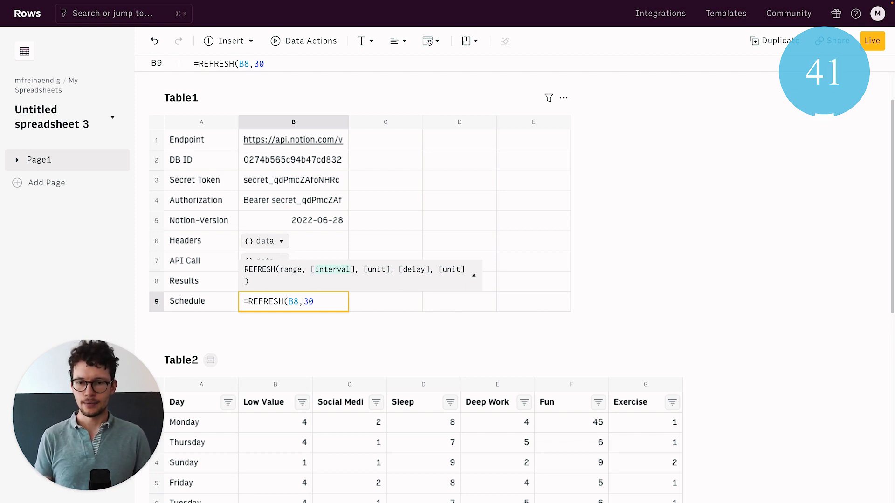
type(",\"min\")")
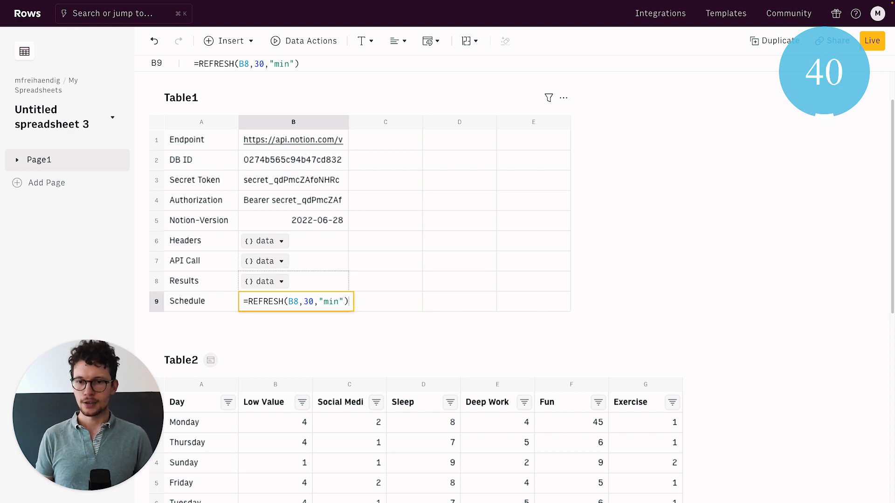
key("Return")
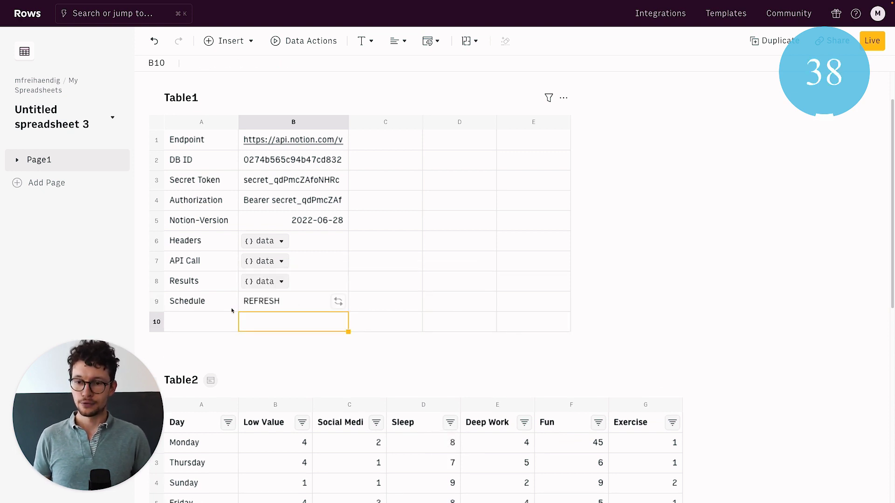
Step: Change the range of the REFRESH formula in cell B9 to B7, giving =REFRESH(B7,30,"min")
mouse_move(341, 304)
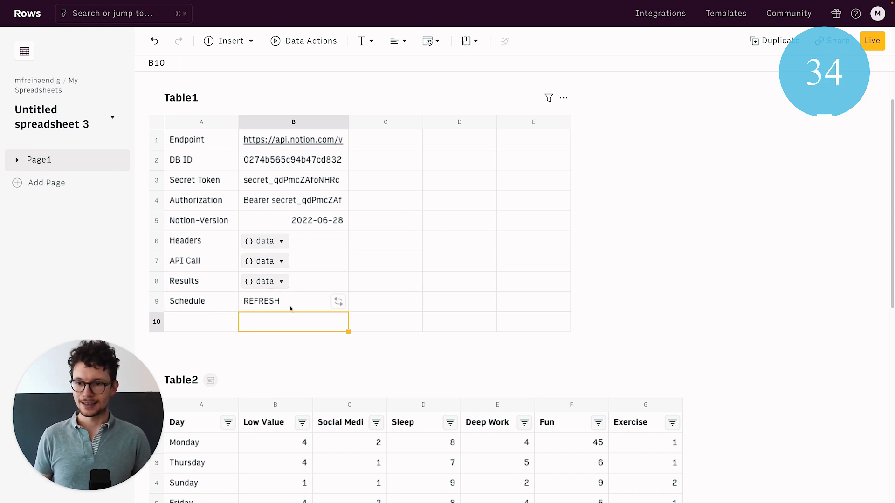
left_click(273, 309)
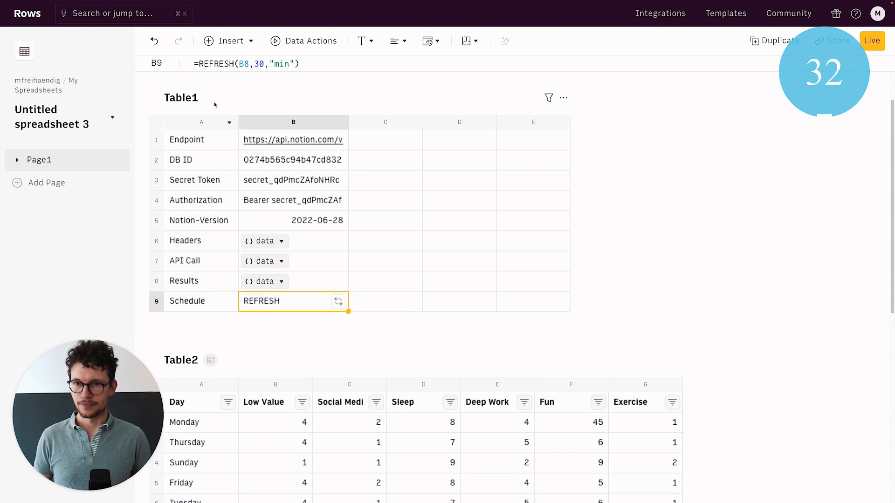
left_click(248, 64)
key("BackSpace")
type("7")
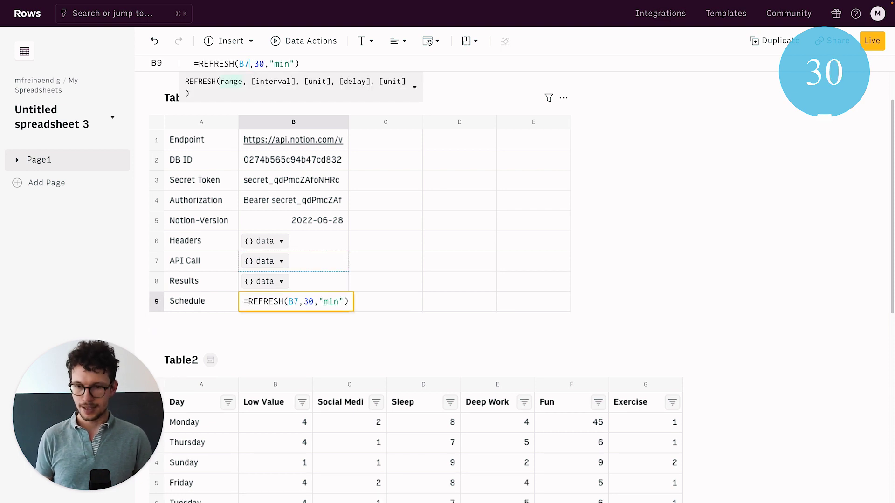
key("Return")
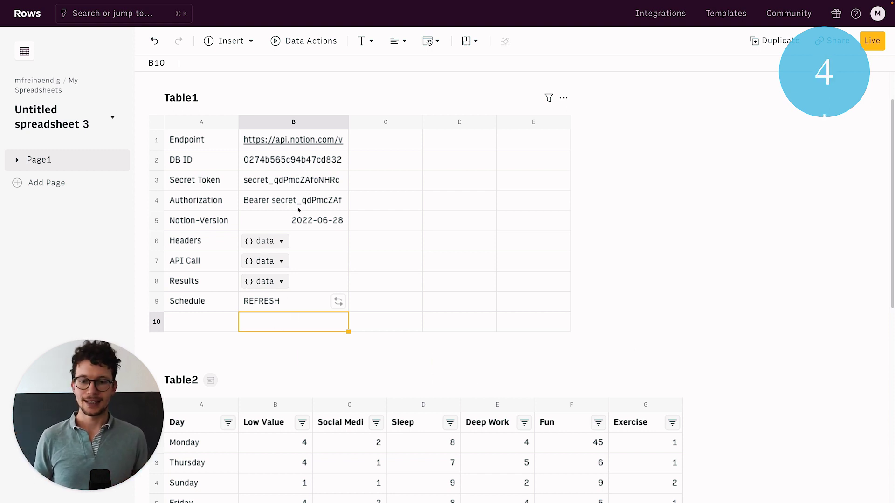
scroll(298, 210, "down", 3)
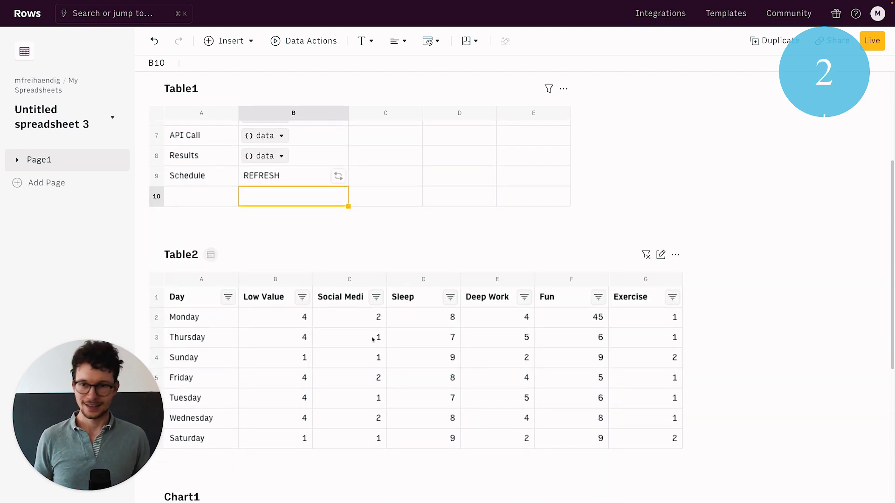
scroll(370, 343, "up", 3)
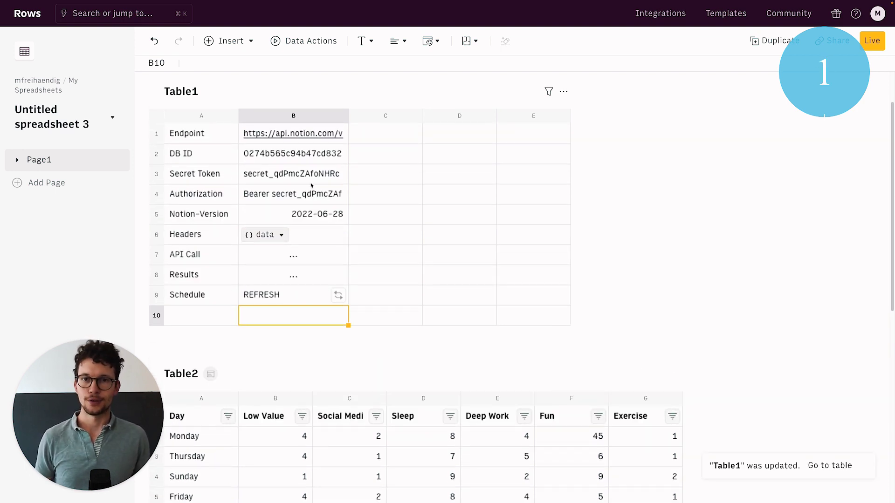